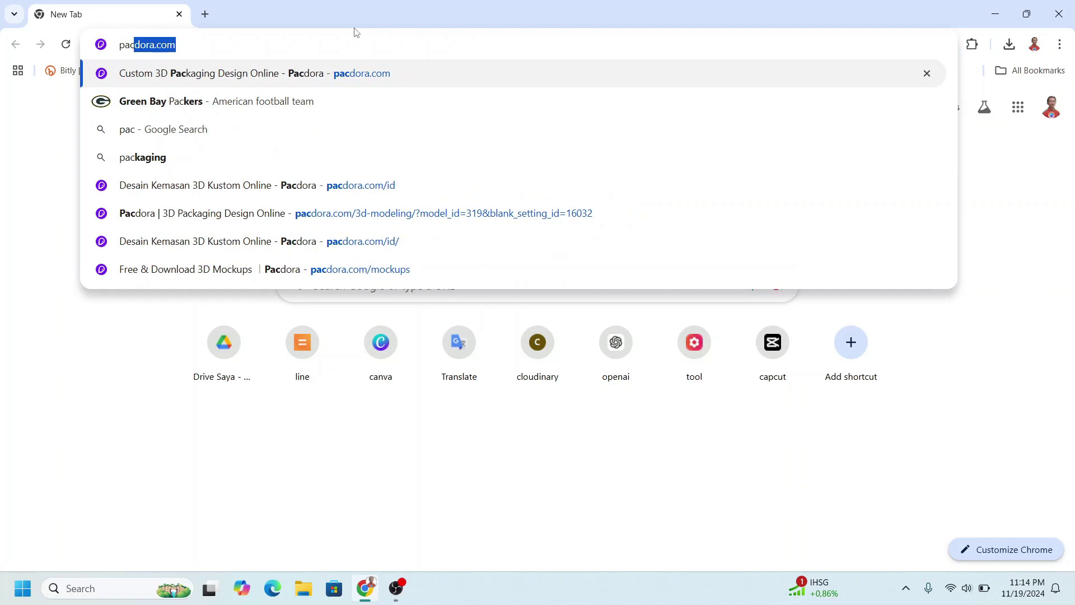
- Load the Pacdora homepage at pacdora.com from the address-bar suggestion
key(Return)
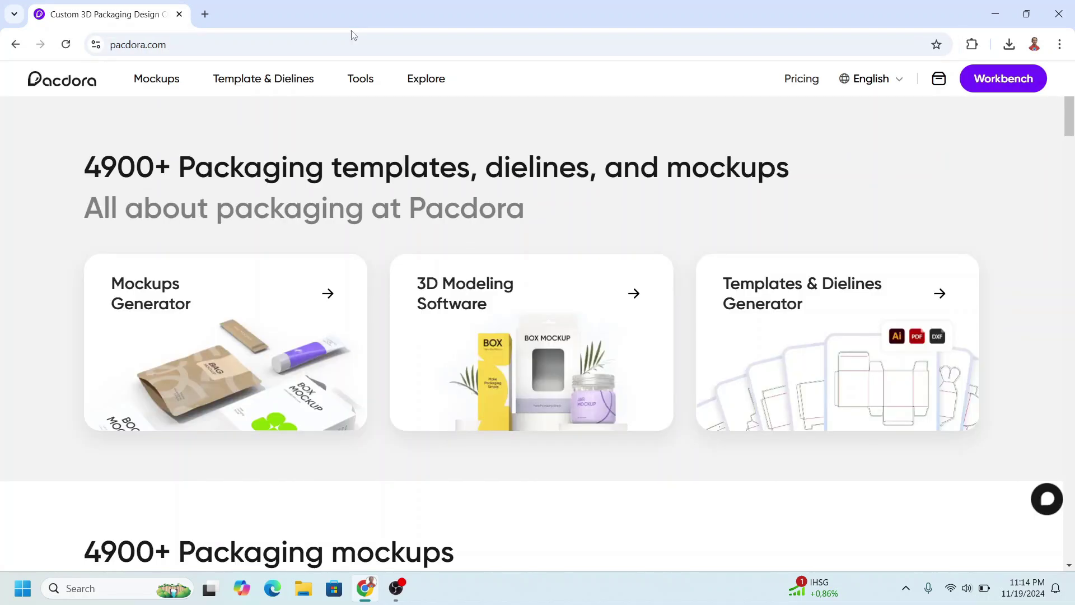
- Search Pacdora's dielines for pizza boxes and download the regular triangle mortise-lock box dieline as PDF
click(253, 83)
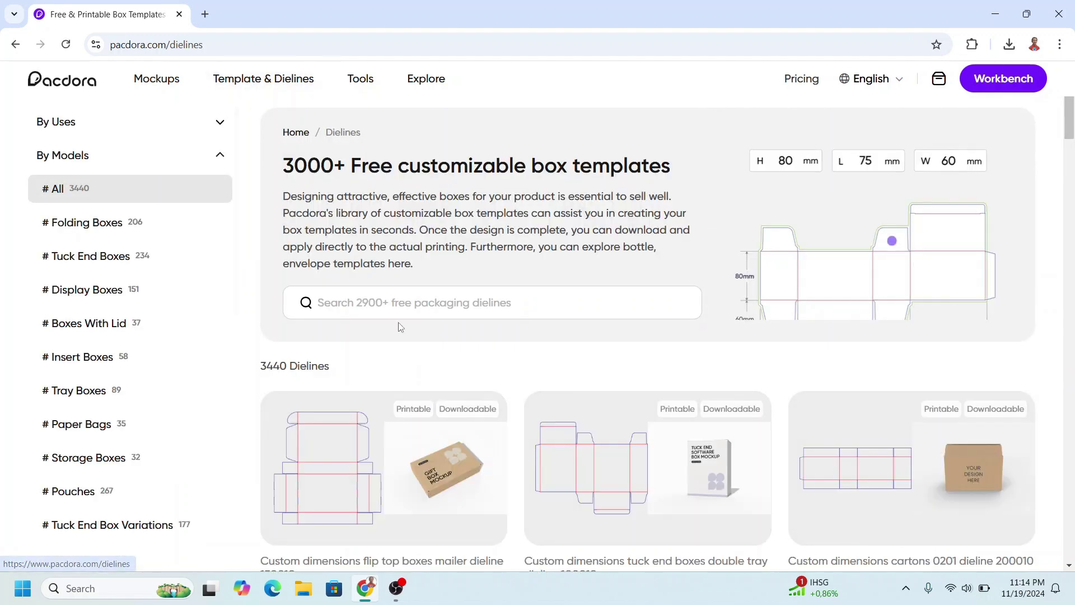
click(383, 308)
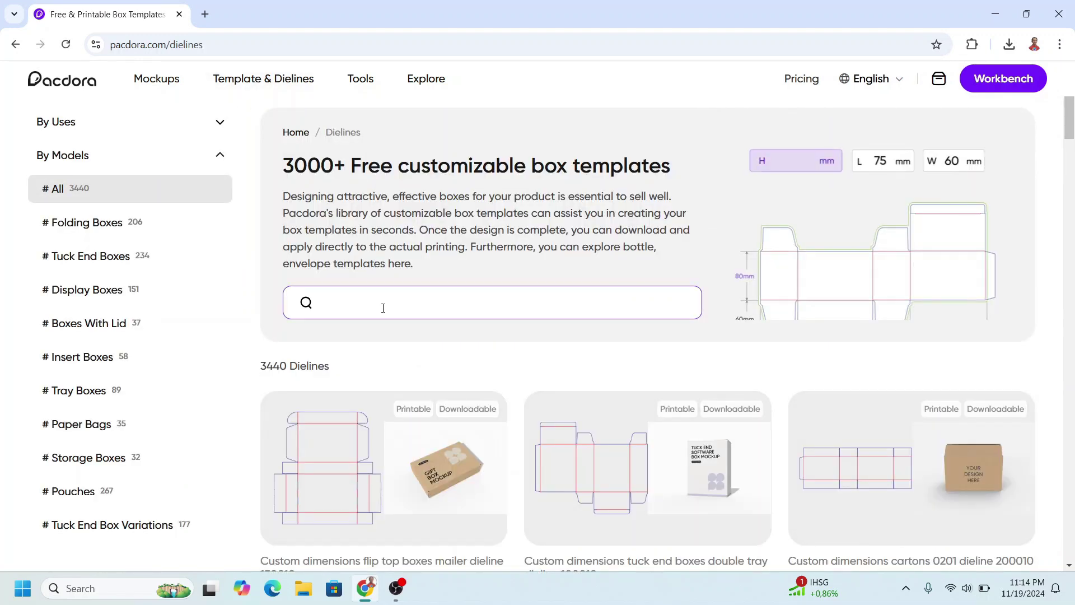
text(pizza)
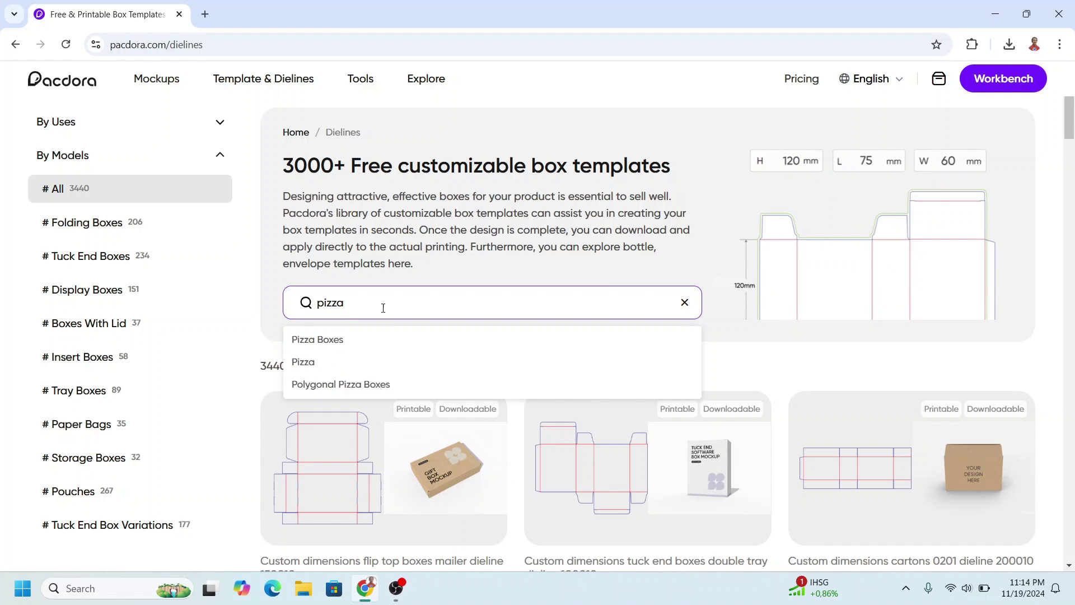
click(365, 344)
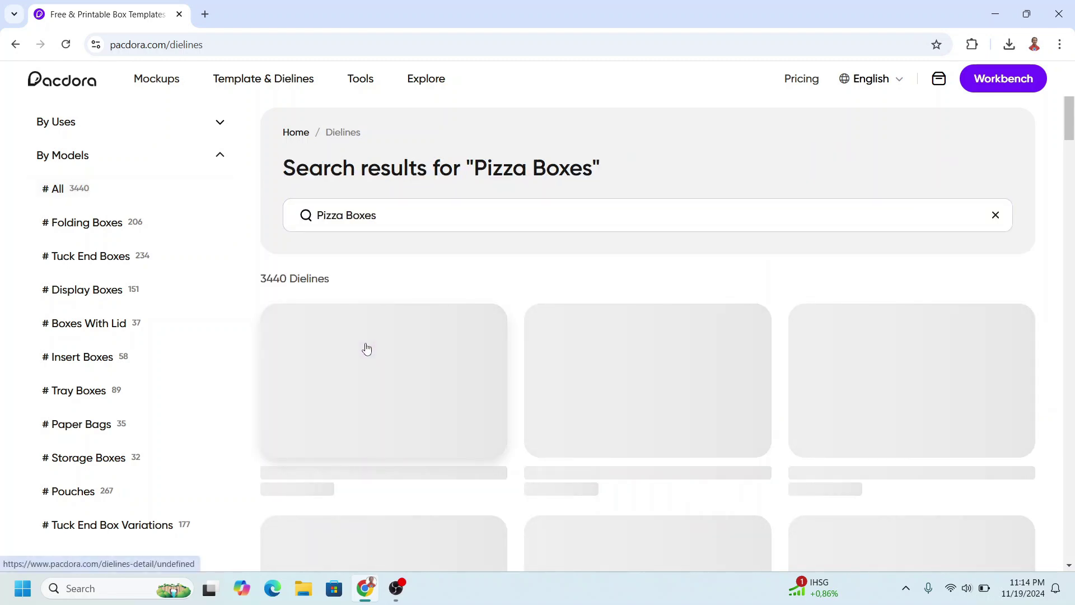
scroll(692, 449, down, 5)
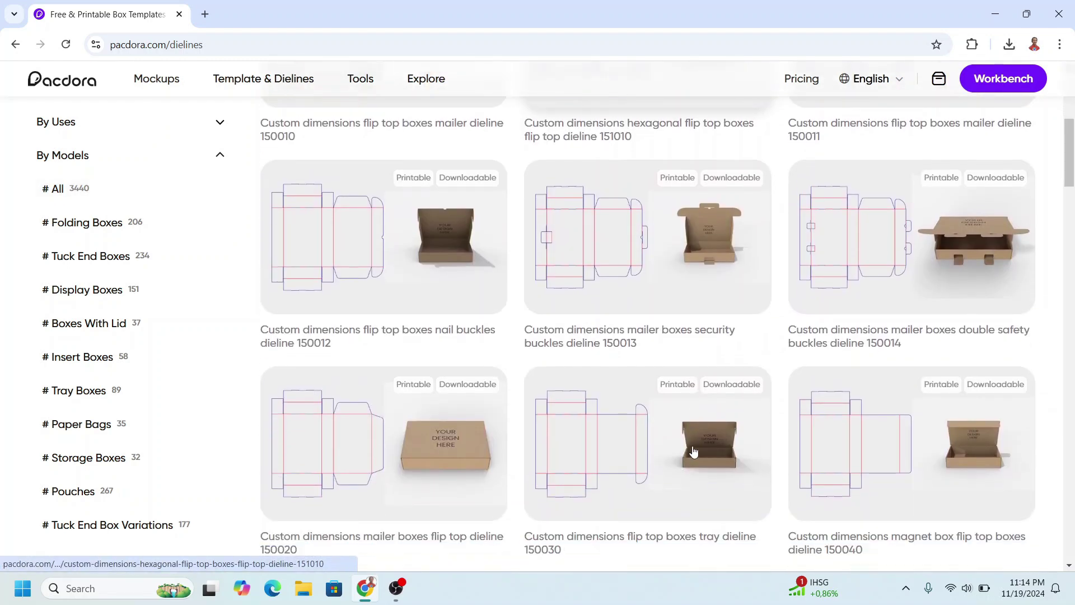
scroll(693, 450, down, 5)
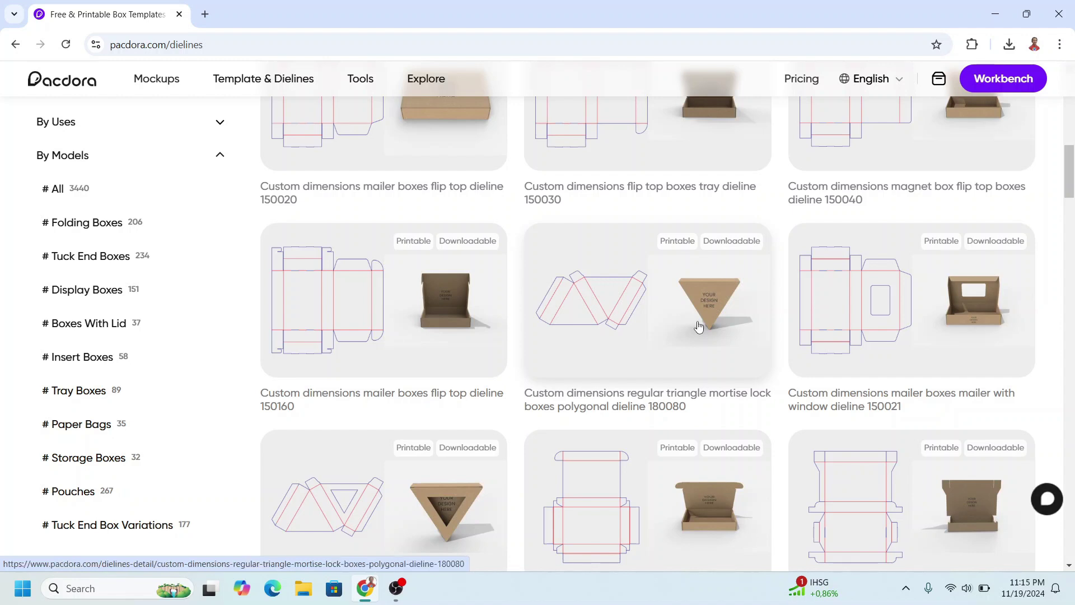
click(699, 326)
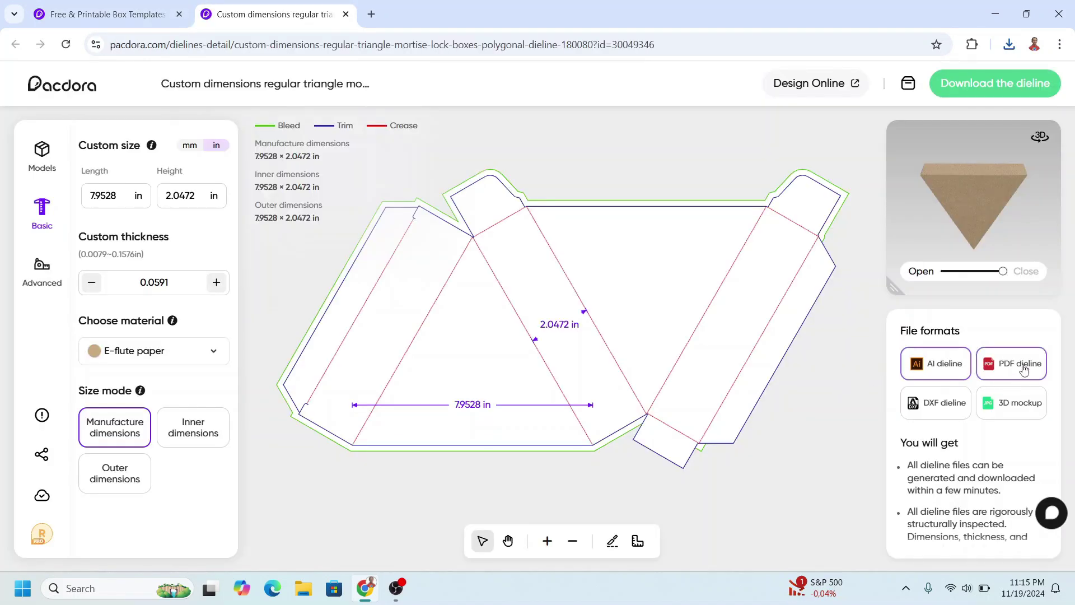
click(982, 84)
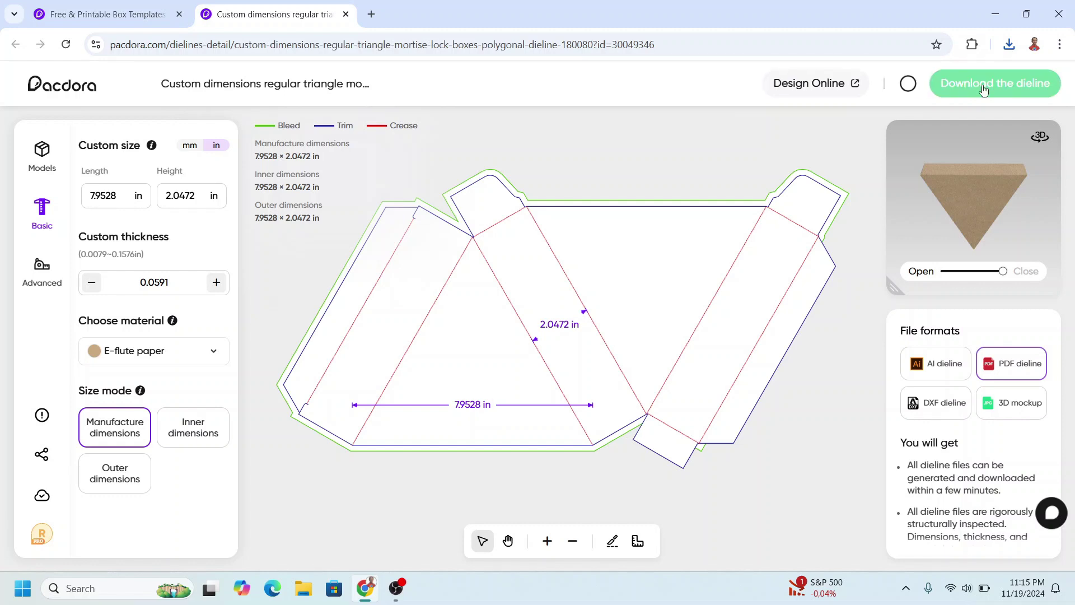
- Open Canva in a new tab, import the downloaded triangle dieline PDF and open it to page 3
click(372, 15)
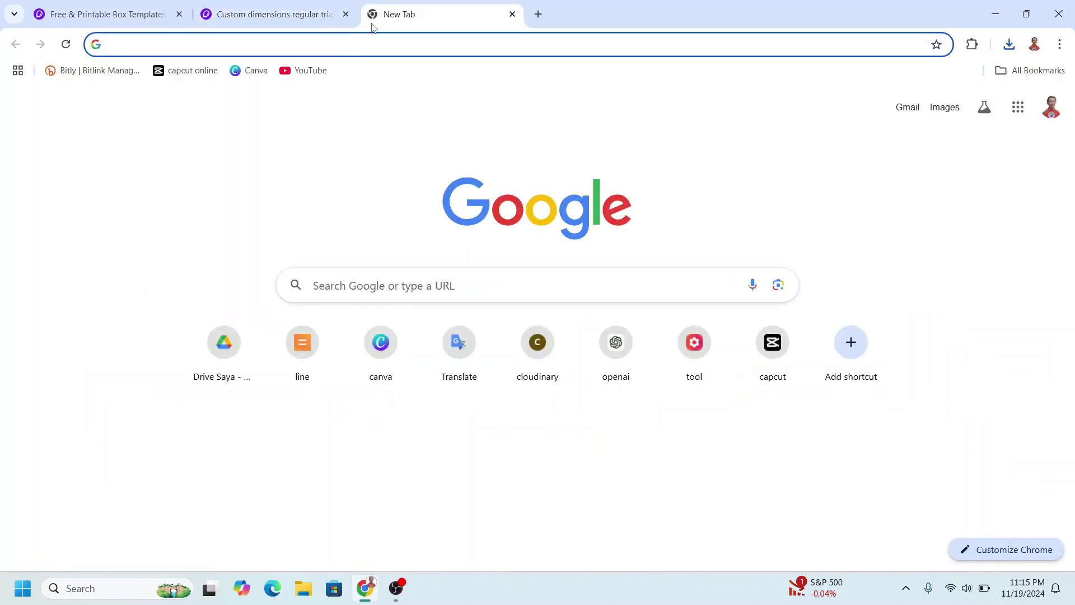
click(380, 344)
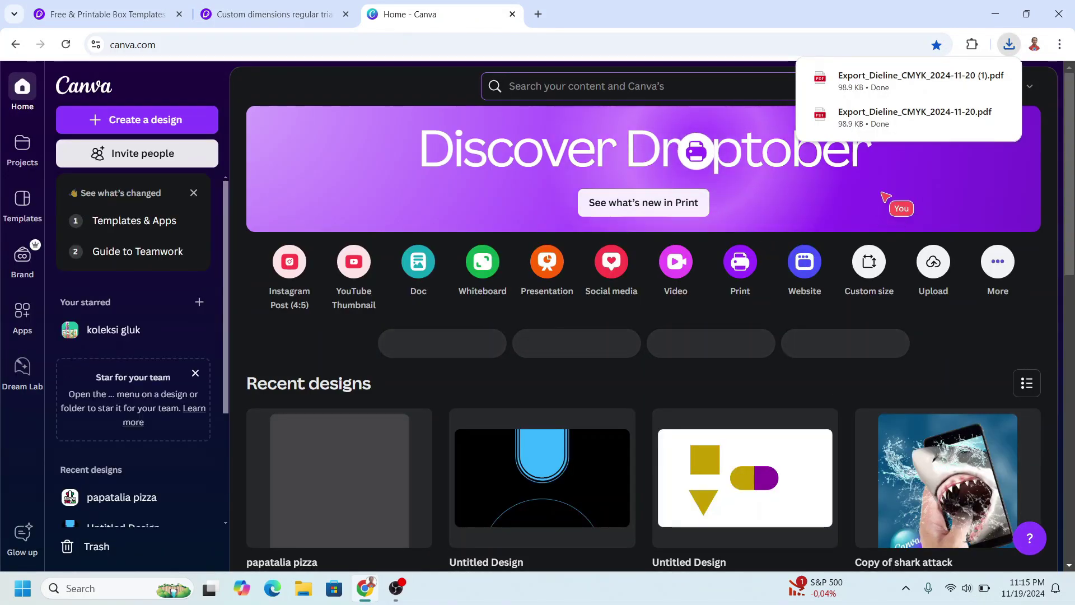
mouse_move(931, 88)
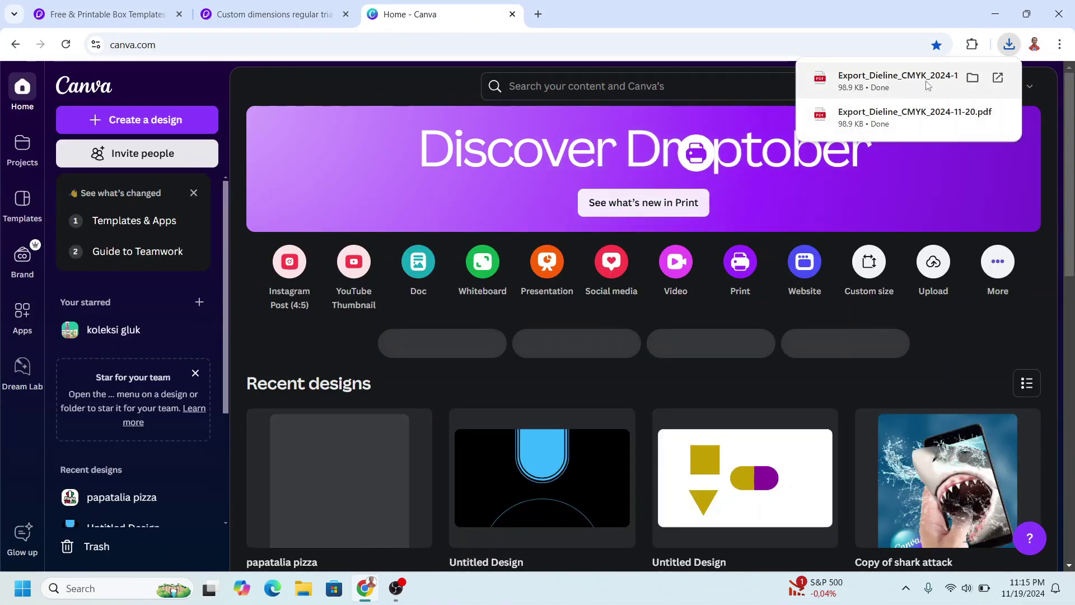
drag(926, 84, 358, 393)
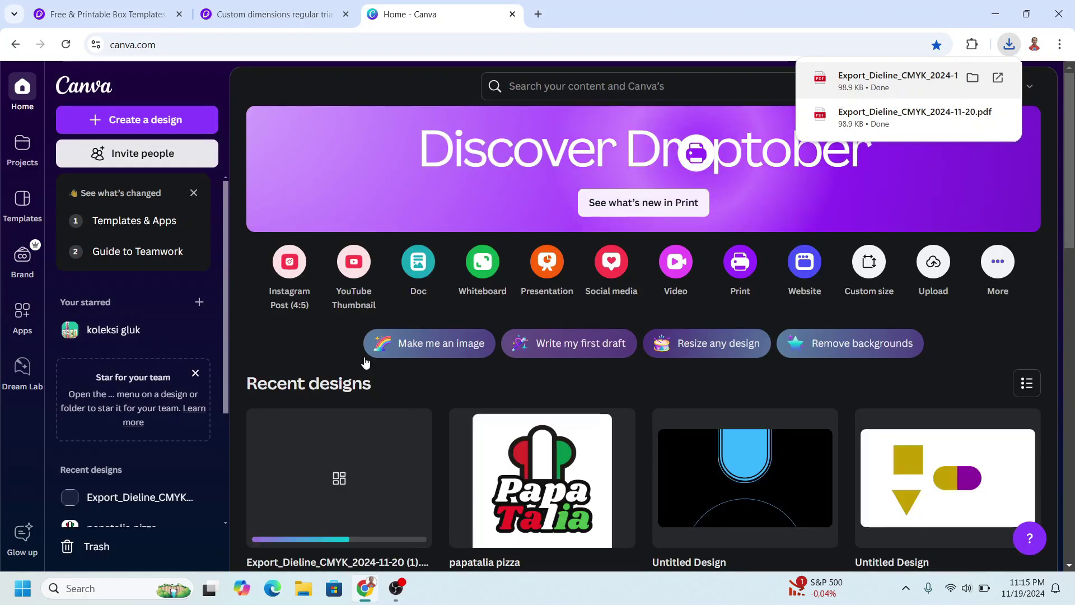
click(342, 482)
scroll(850, 365, down, 5)
scroll(852, 365, up, 2)
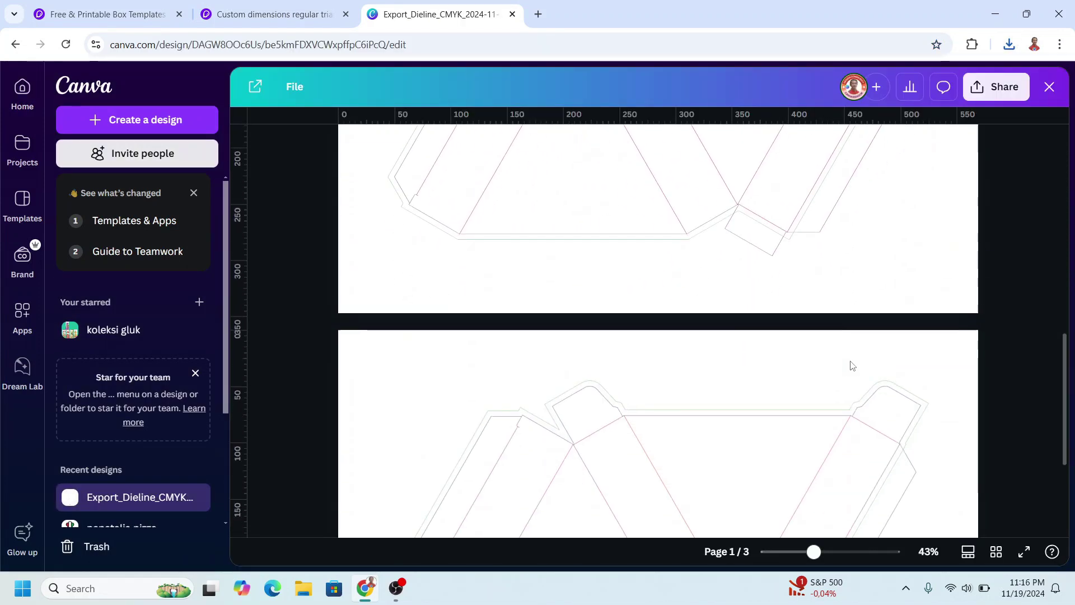
scroll(851, 365, down, 5)
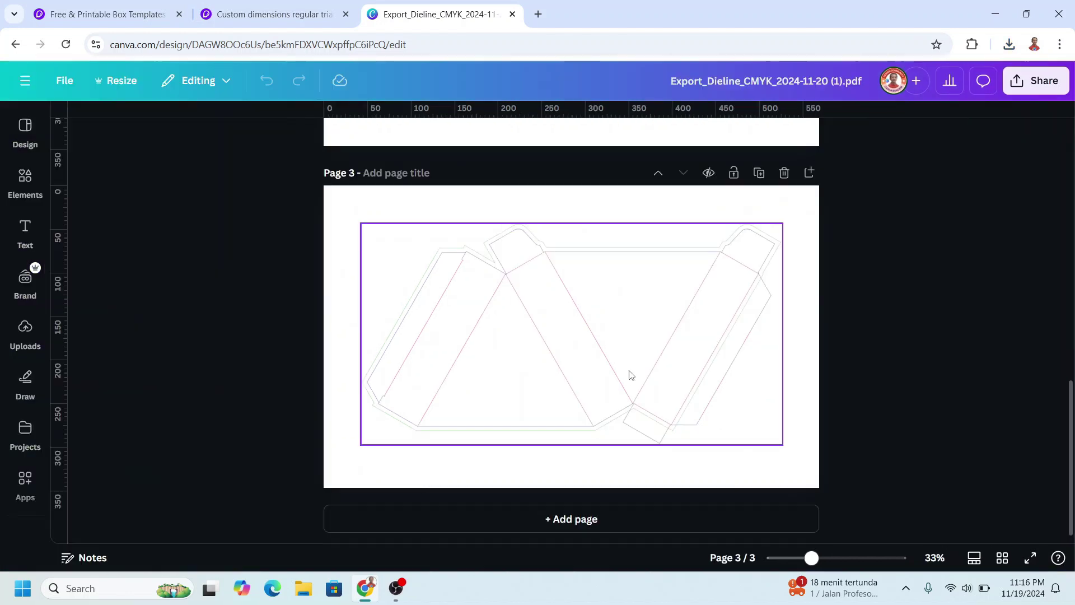
- Add the uploaded Papa Talia logo to page 3 and shrink it
click(24, 331)
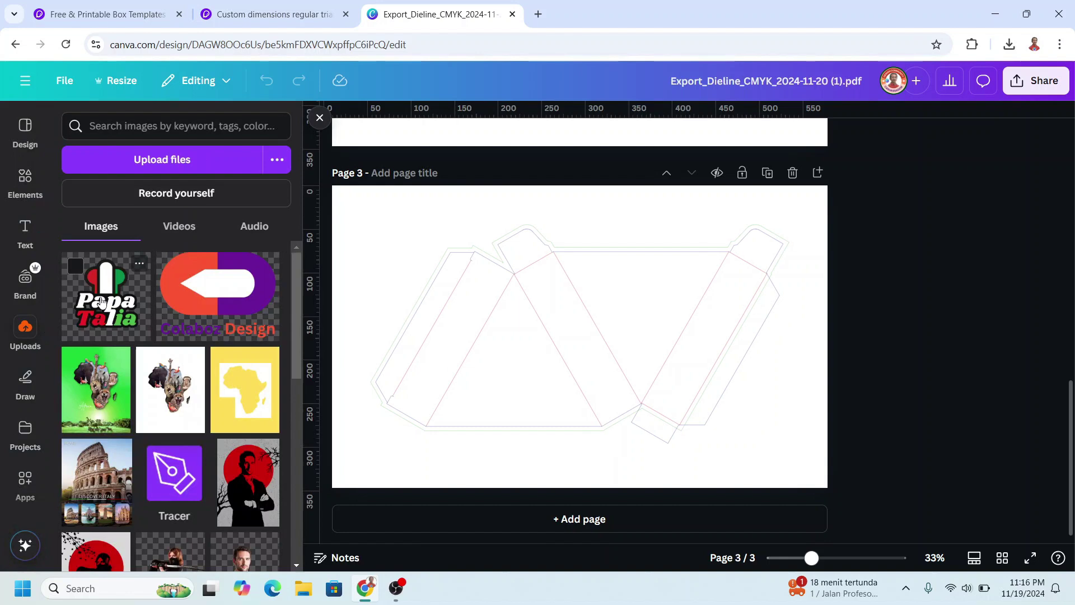
click(109, 305)
drag(681, 236, 645, 356)
- Add the cartoon pizza slice sticker, shrink it and place it above the logo
click(25, 178)
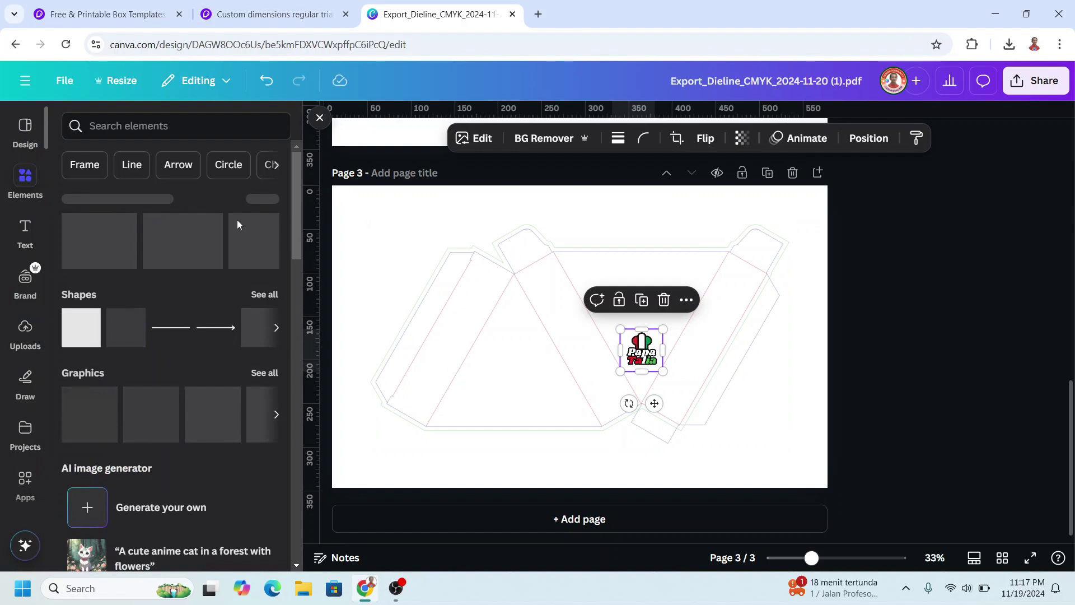
click(92, 246)
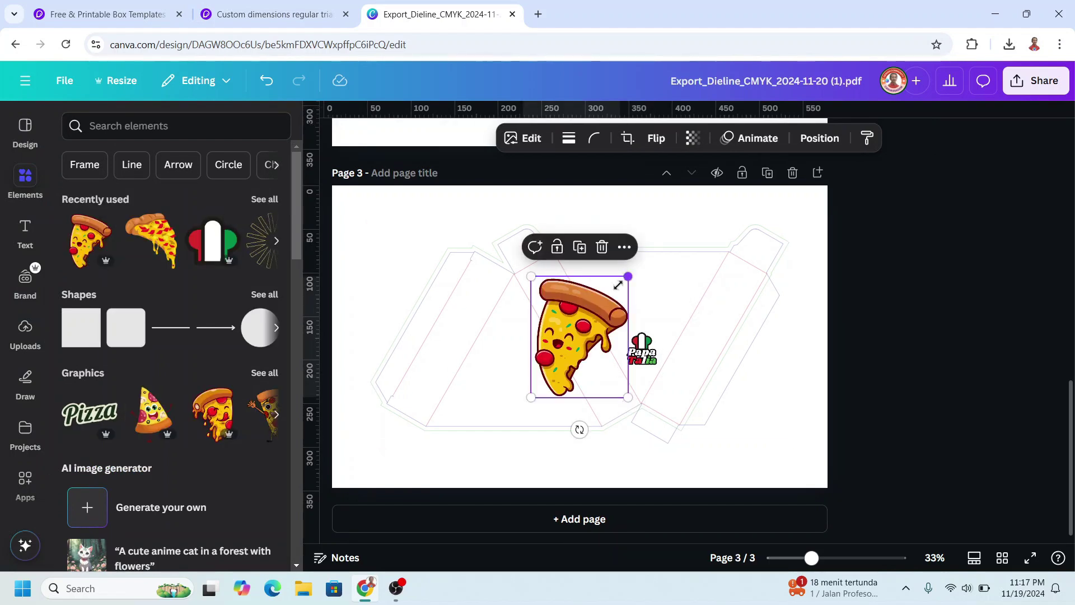
drag(629, 396, 580, 336)
drag(555, 305, 644, 289)
scroll(720, 268, up, 5)
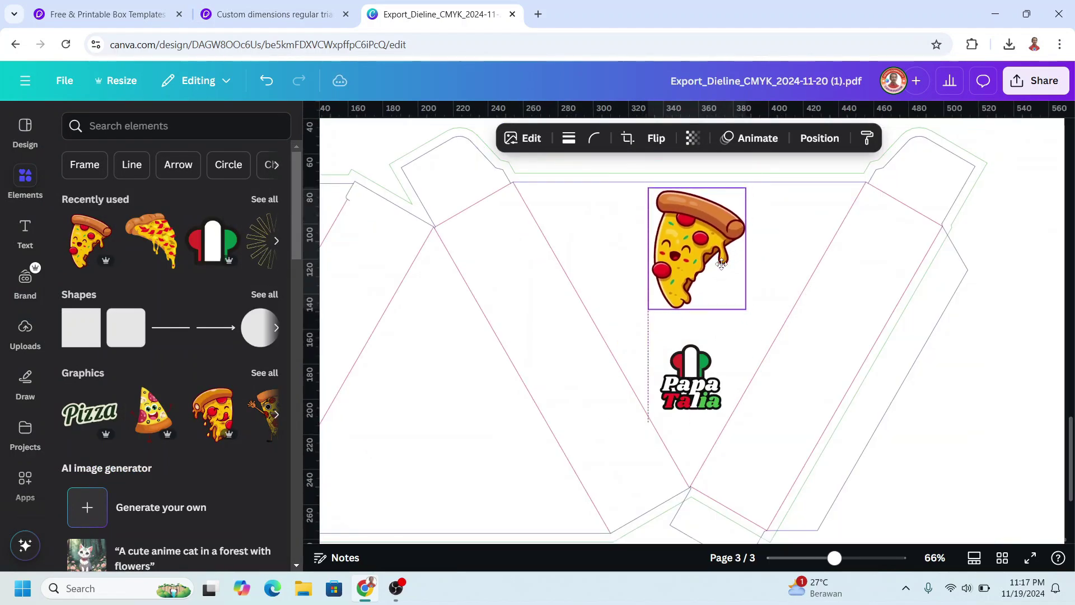
click(711, 263)
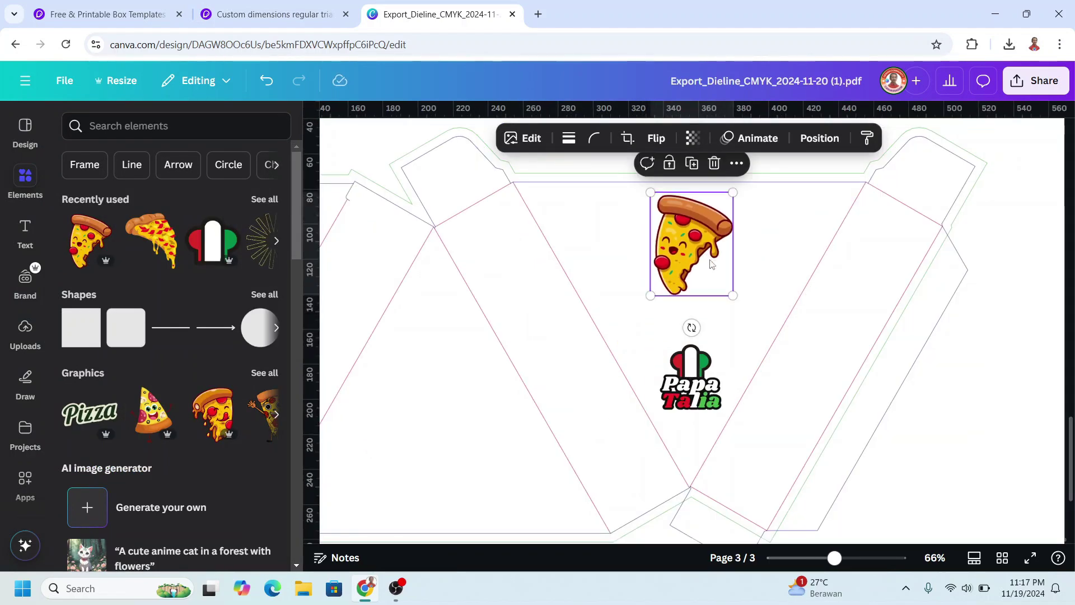
- Add a Shrikhand heading 'eat then very happy', shrunk and placed between the pizza and logo
click(10, 232)
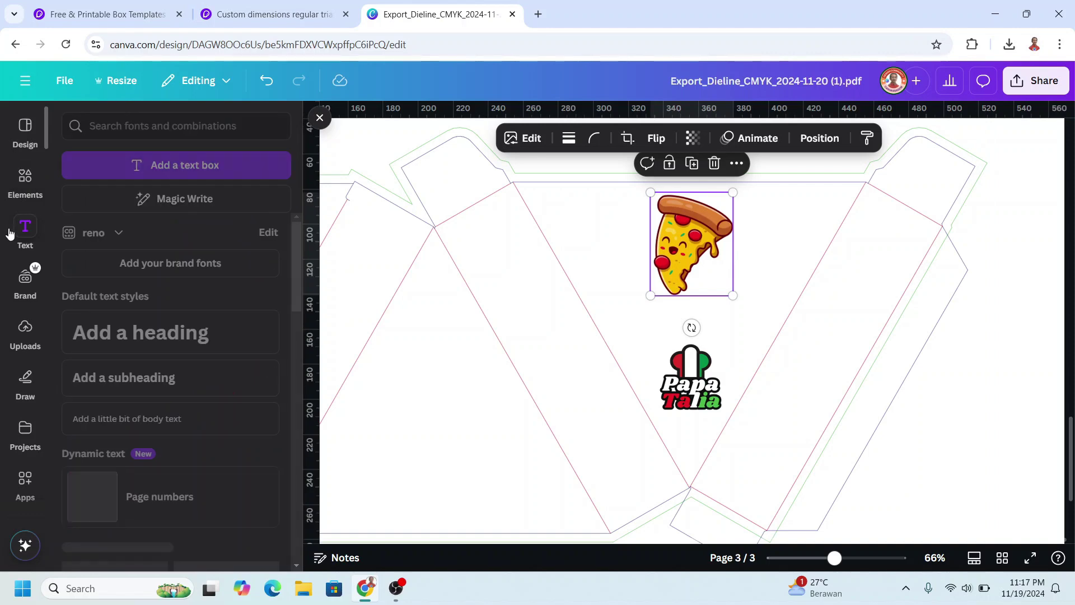
click(160, 334)
text(eat then very happy)
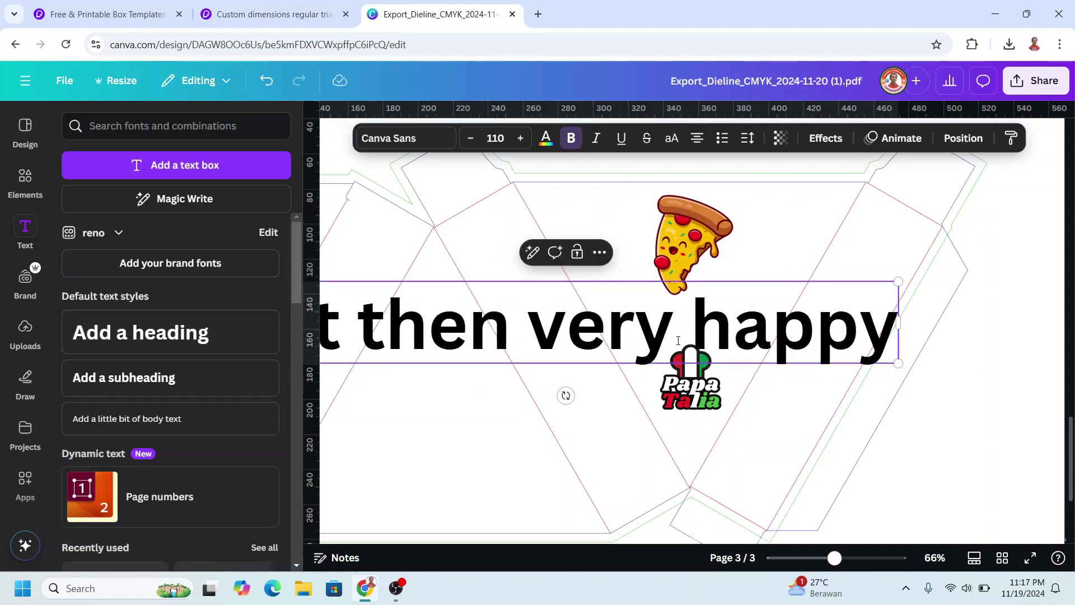
key(ctrl+a)
click(439, 138)
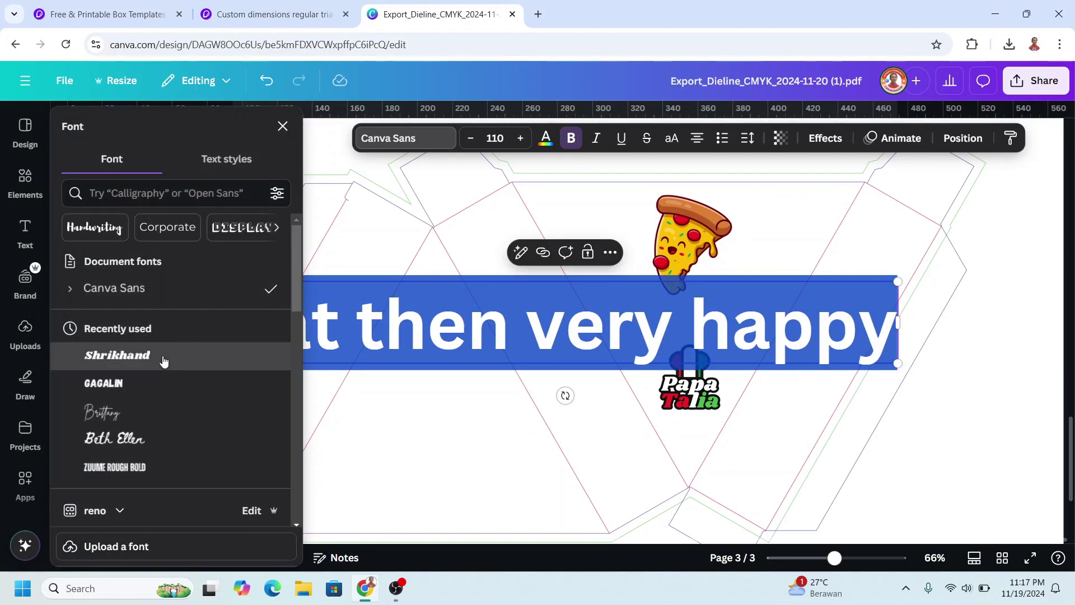
click(169, 356)
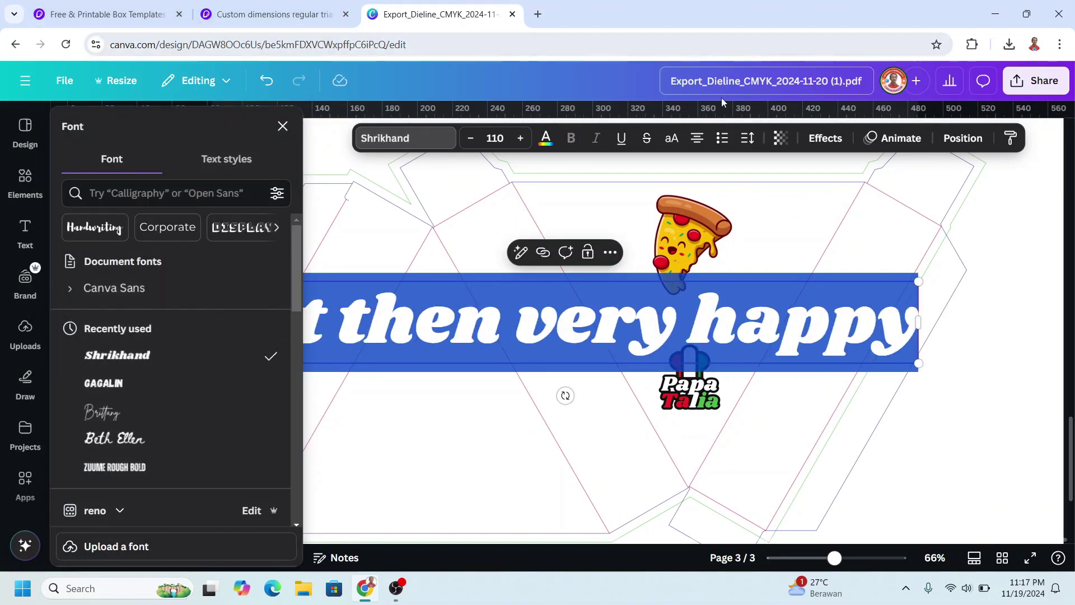
drag(919, 281, 518, 362)
drag(377, 394, 720, 367)
- Make the slogan red, curve it downward at -51, and shrink it under the pizza
click(545, 137)
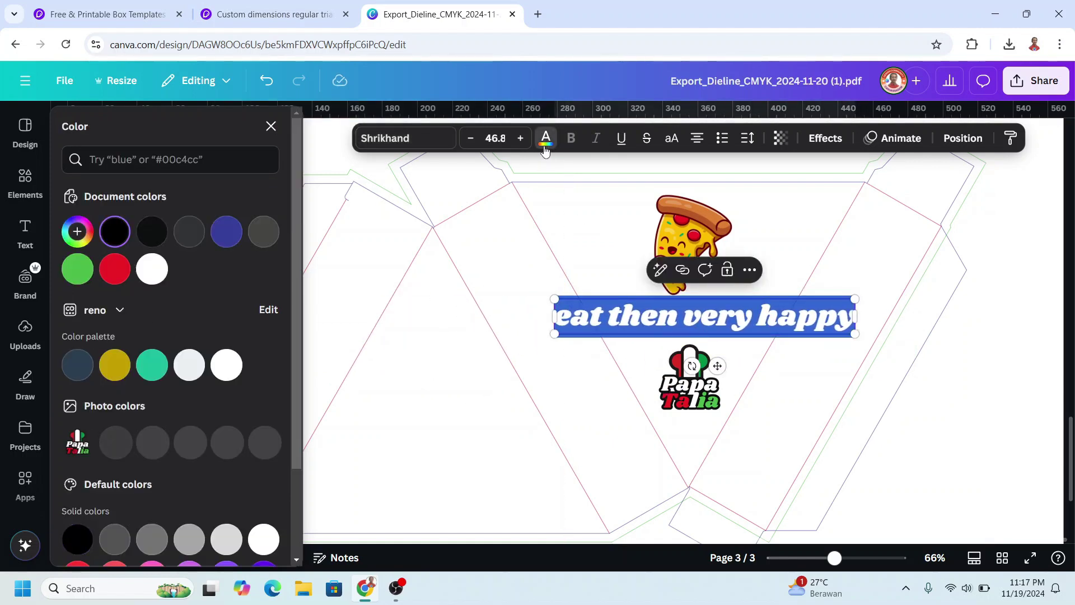
click(189, 442)
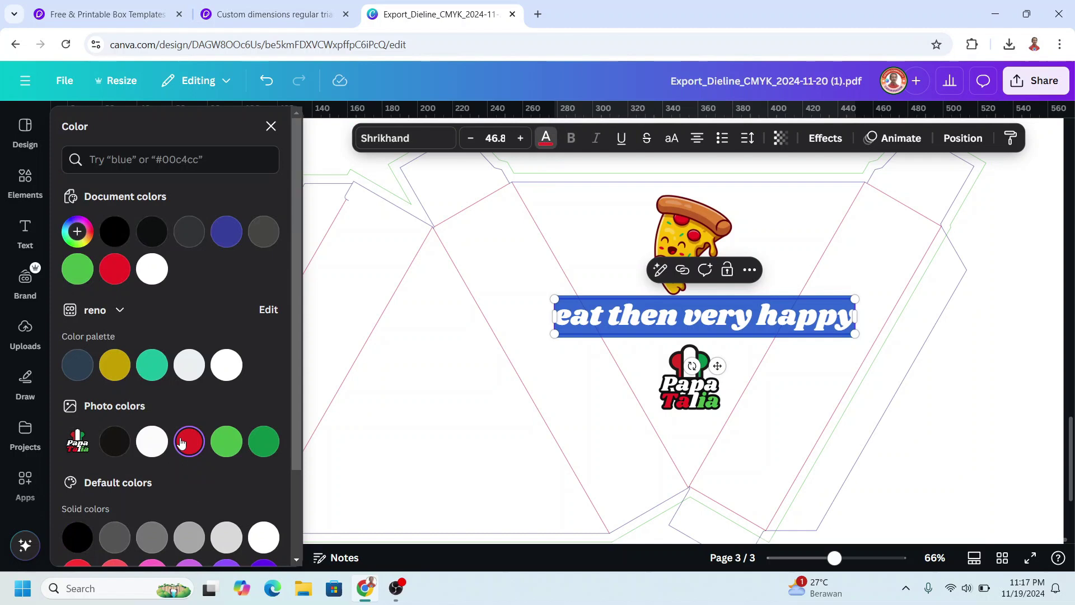
click(825, 138)
scroll(195, 385, down, 3)
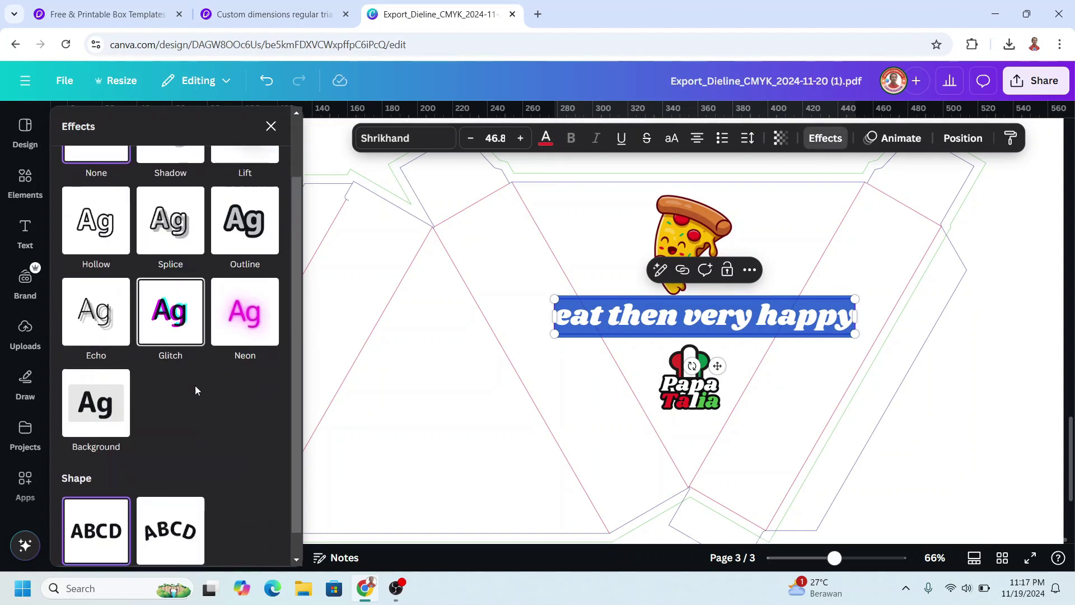
click(193, 492)
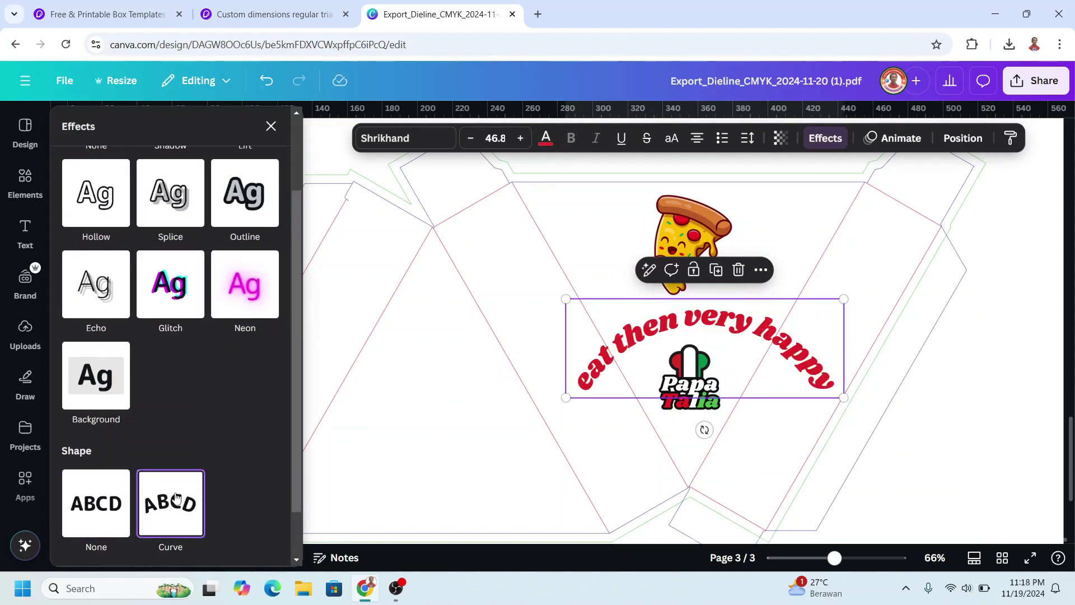
scroll(172, 504, down, 1)
drag(152, 537, 96, 535)
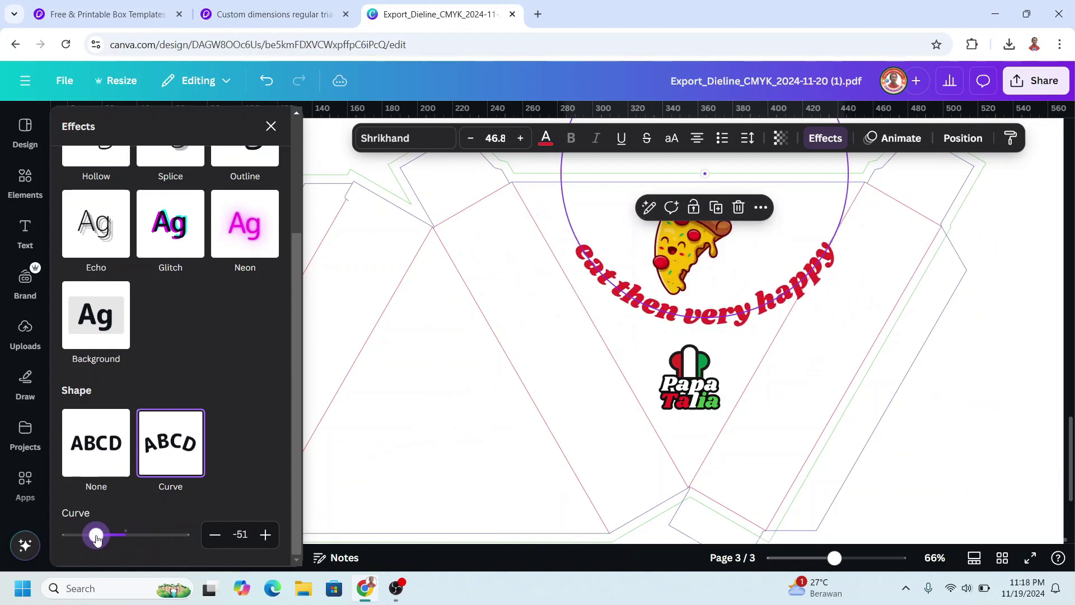
drag(849, 235, 810, 246)
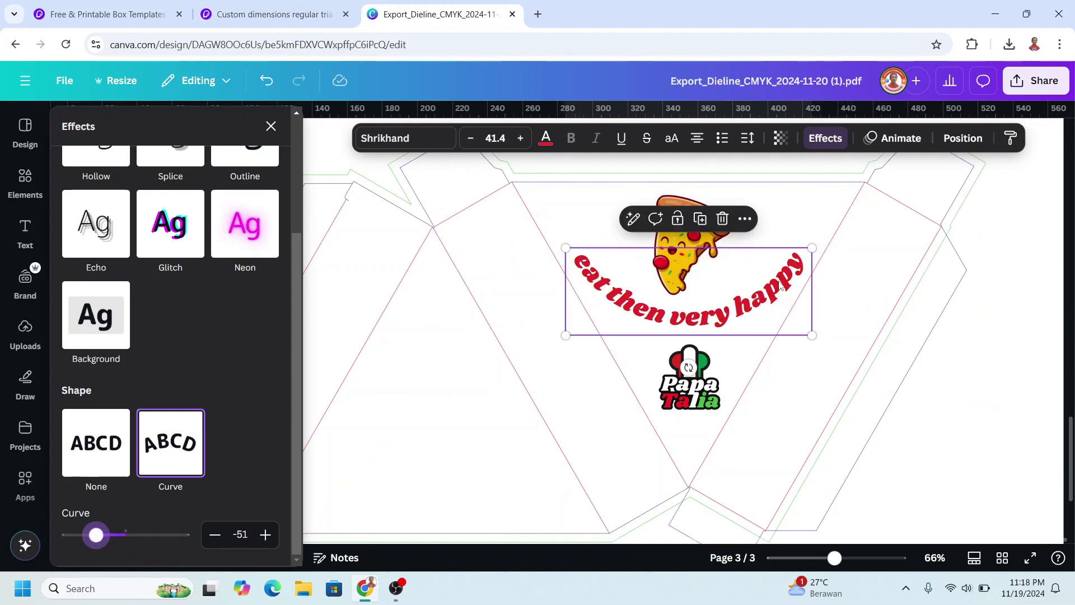
- Duplicate the curved slogan and set the copy's shape back to straight text
click(765, 304)
click(765, 304)
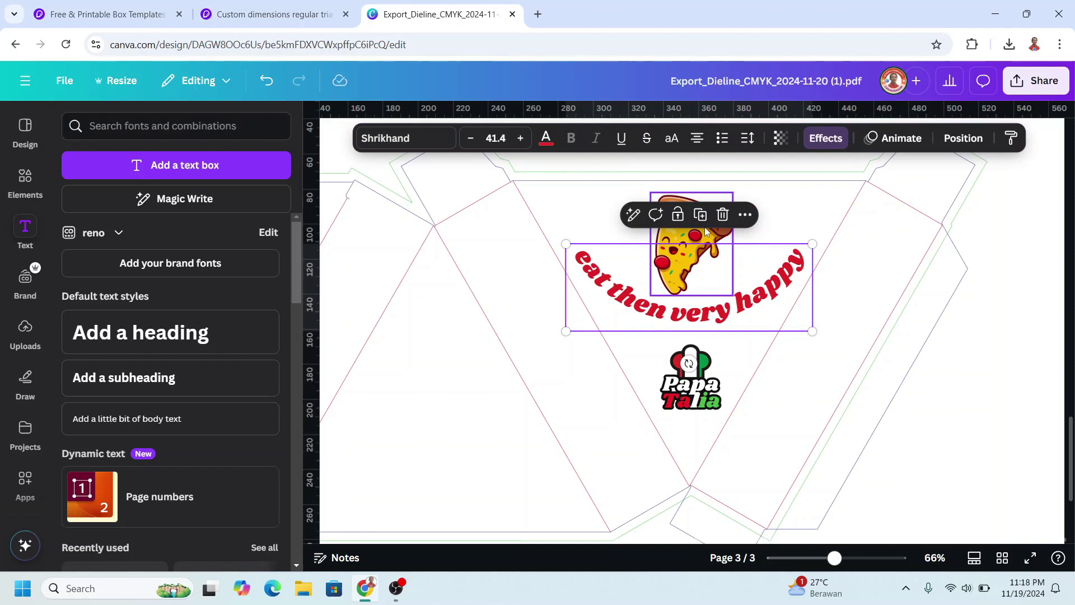
click(701, 216)
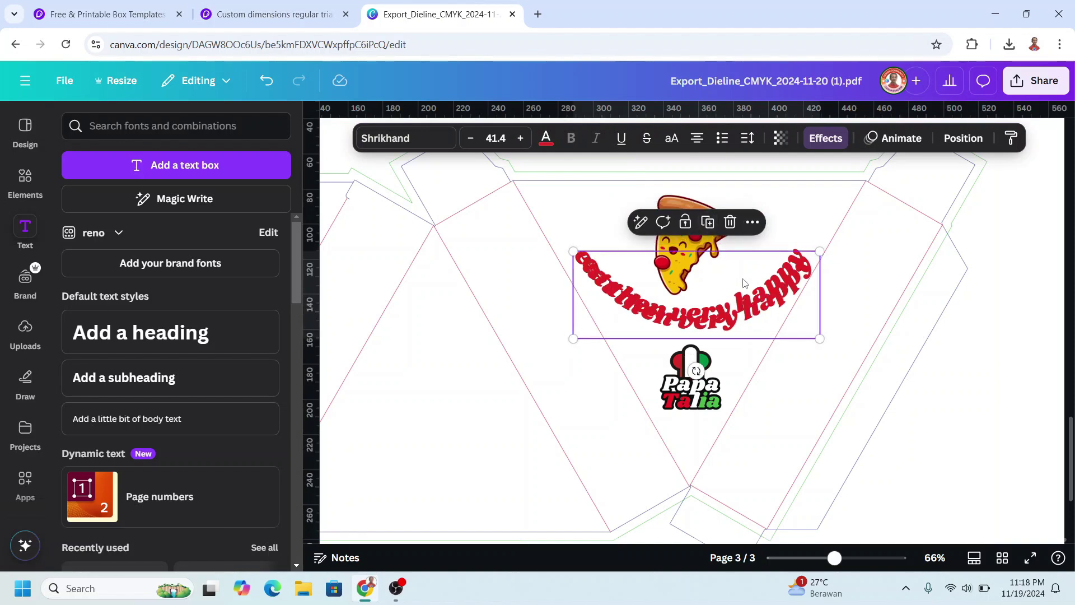
click(825, 138)
scroll(162, 392, down, 3)
click(96, 444)
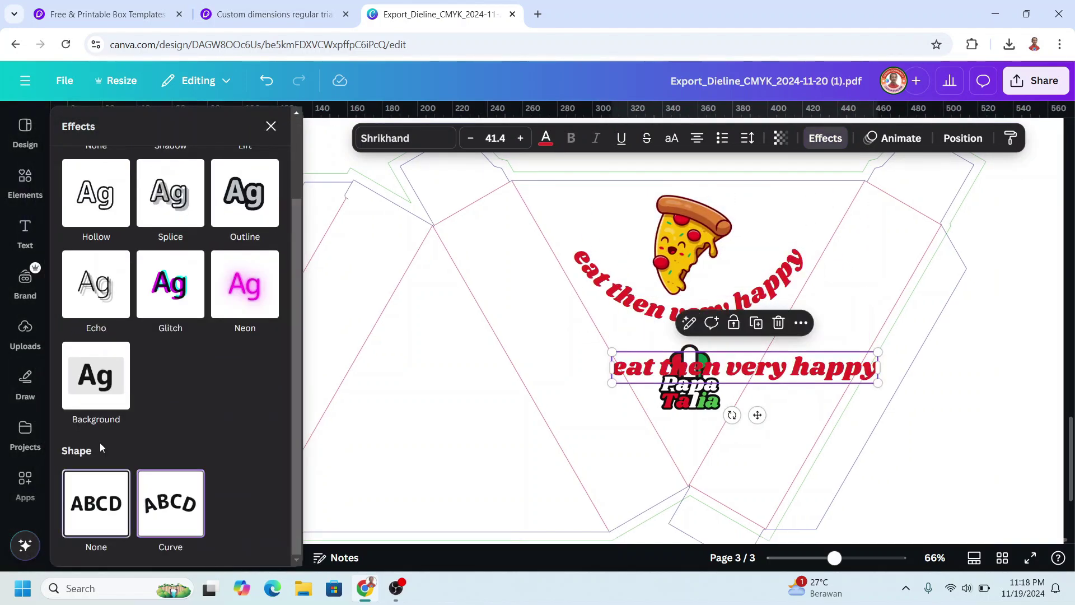
- Rotate the slogan copy to -60° and move it onto the right side panel
click(962, 137)
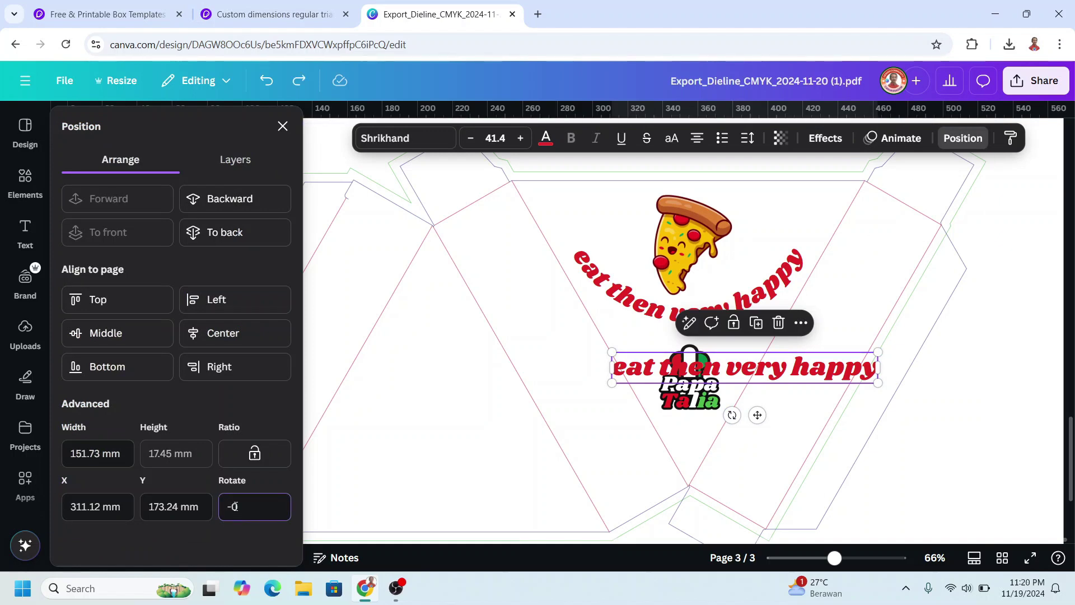
key(Return)
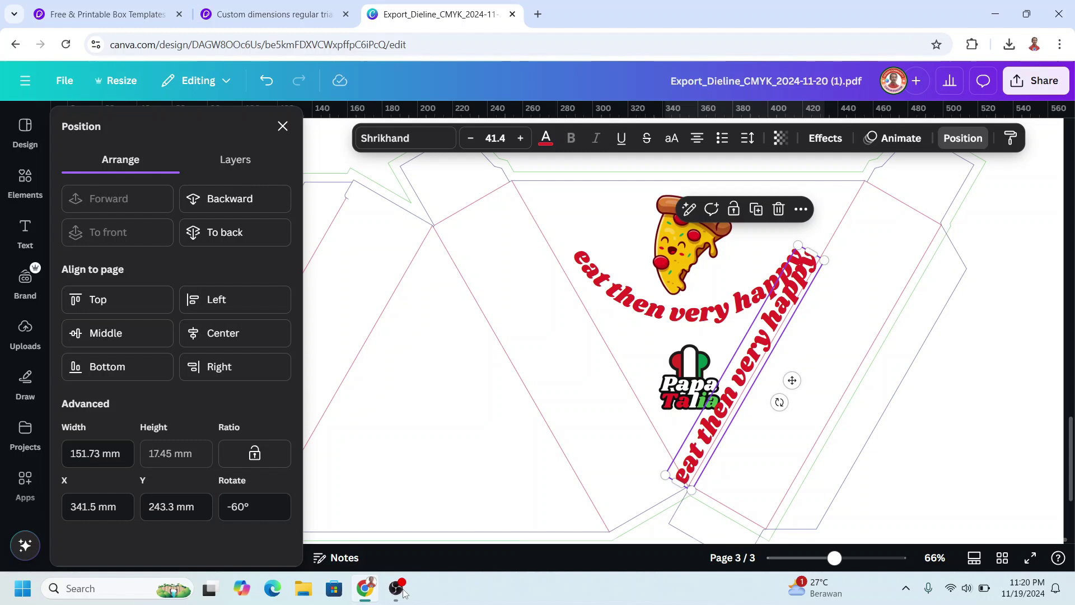
drag(792, 380, 862, 361)
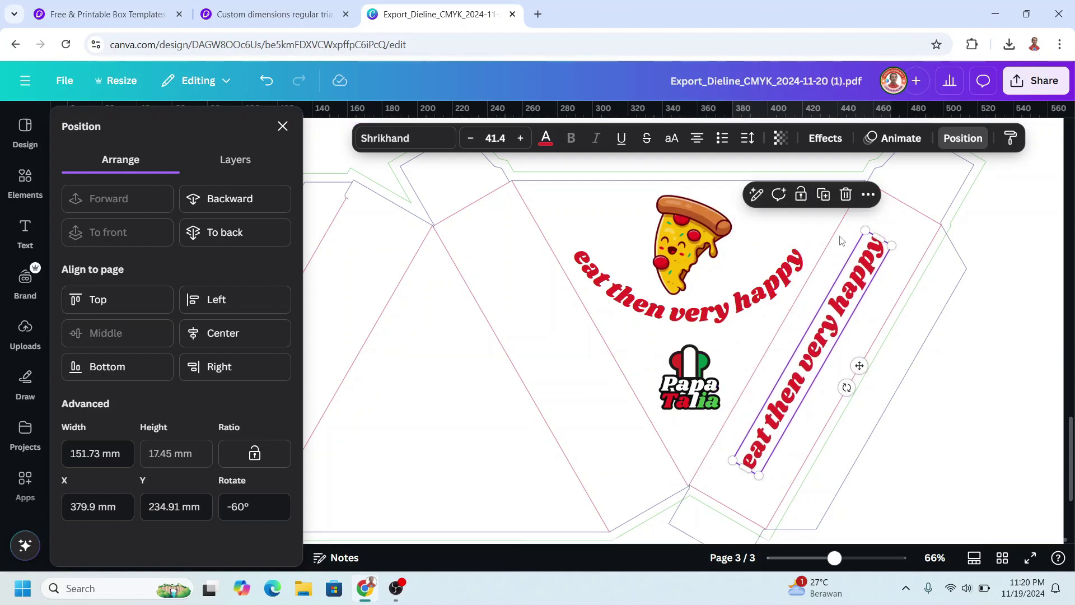
- Duplicate the rotated slogan onto the left side panel, make it black, and select its words
click(830, 200)
drag(927, 428, 603, 323)
click(544, 140)
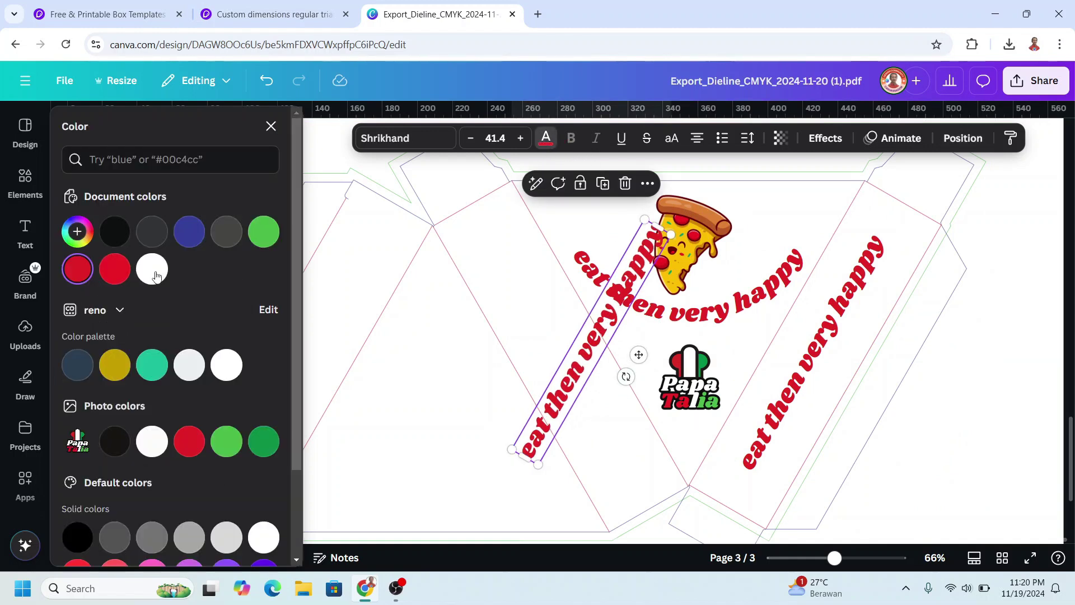
click(111, 240)
double_click(577, 370)
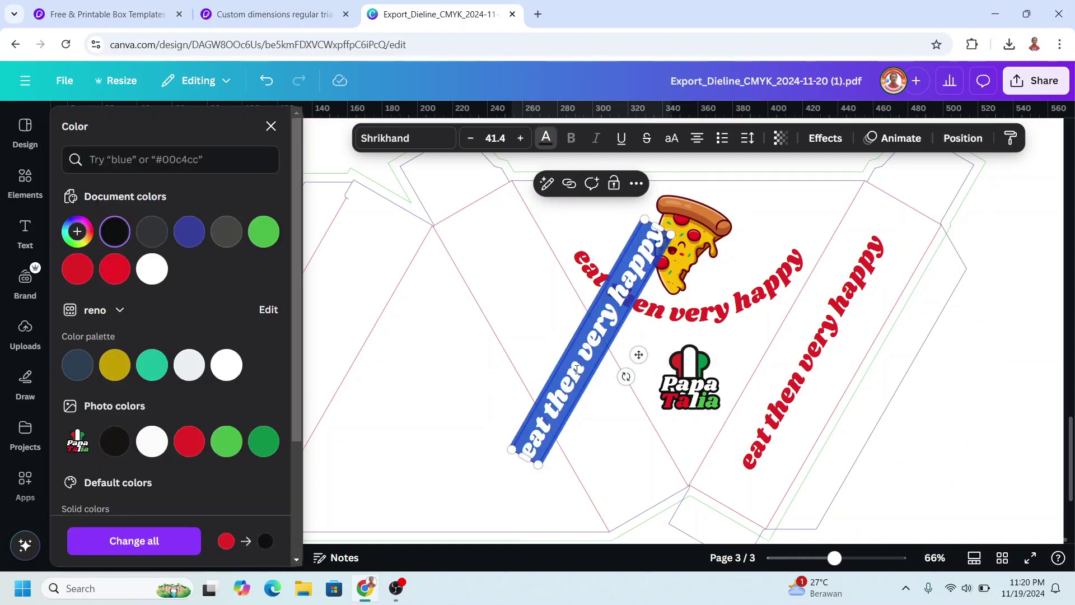
- Rewrite the copy as 'Papa Talia Pizza', rotate it to 60° and enlarge it on the left panel
text(Papa Talia Pizza)
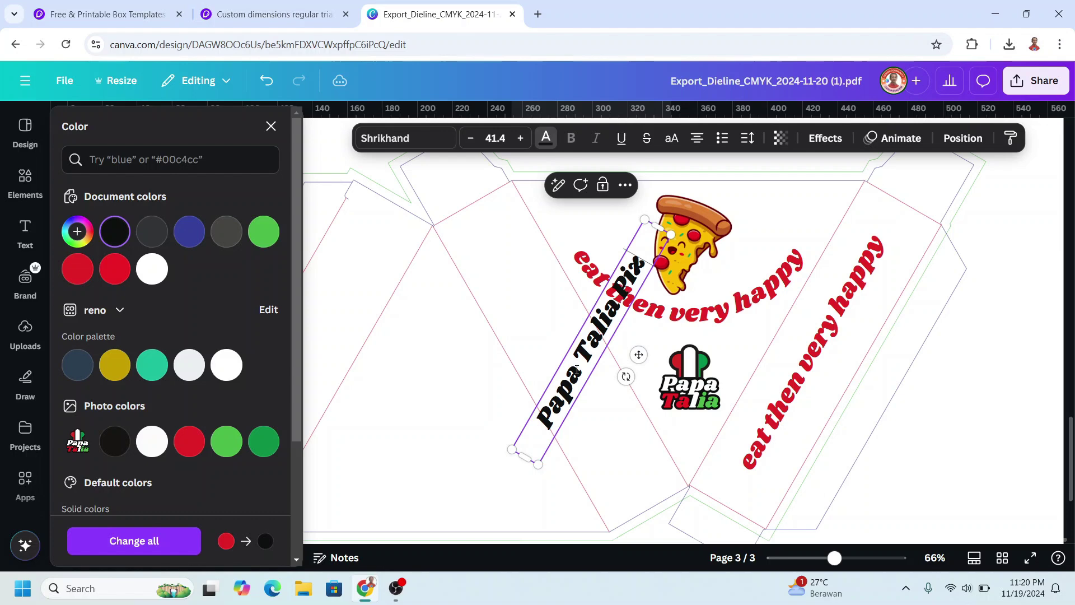
key(Escape)
click(964, 139)
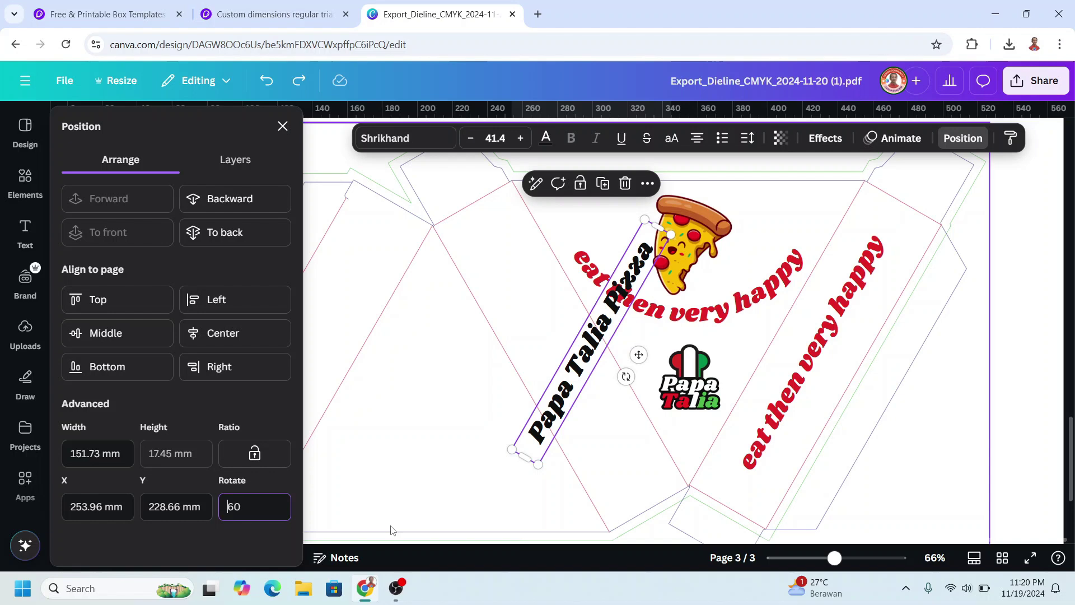
key(Return)
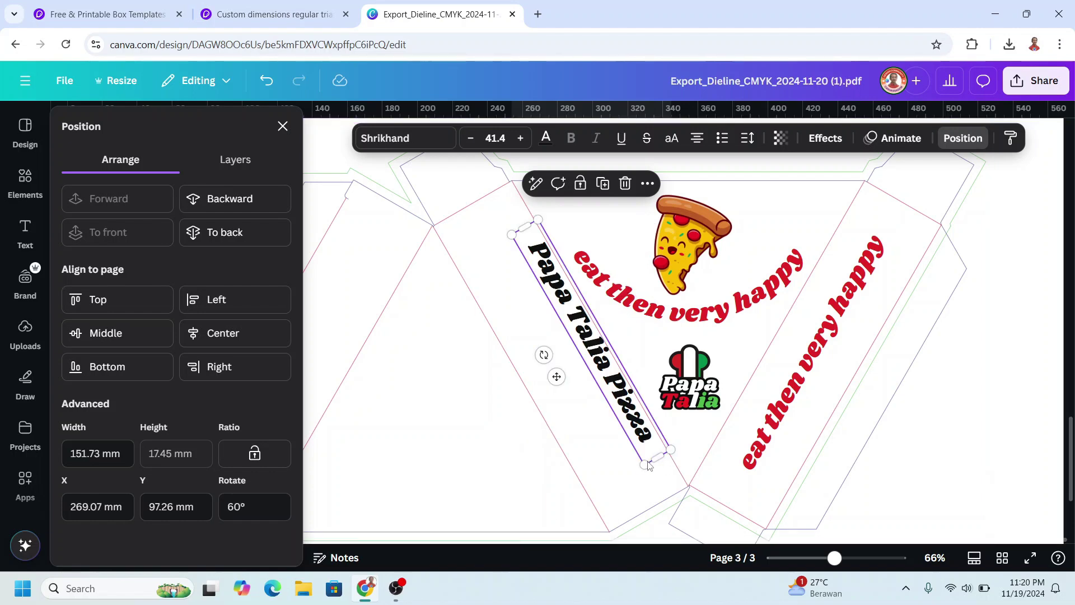
drag(643, 468, 655, 496)
drag(654, 439, 622, 448)
key(ctrl+z)
key(ctrl+z)
- Group the Papa Talia Pizza text, slogans, pizza and logo layers together
scroll(622, 447, down, 3)
click(766, 312)
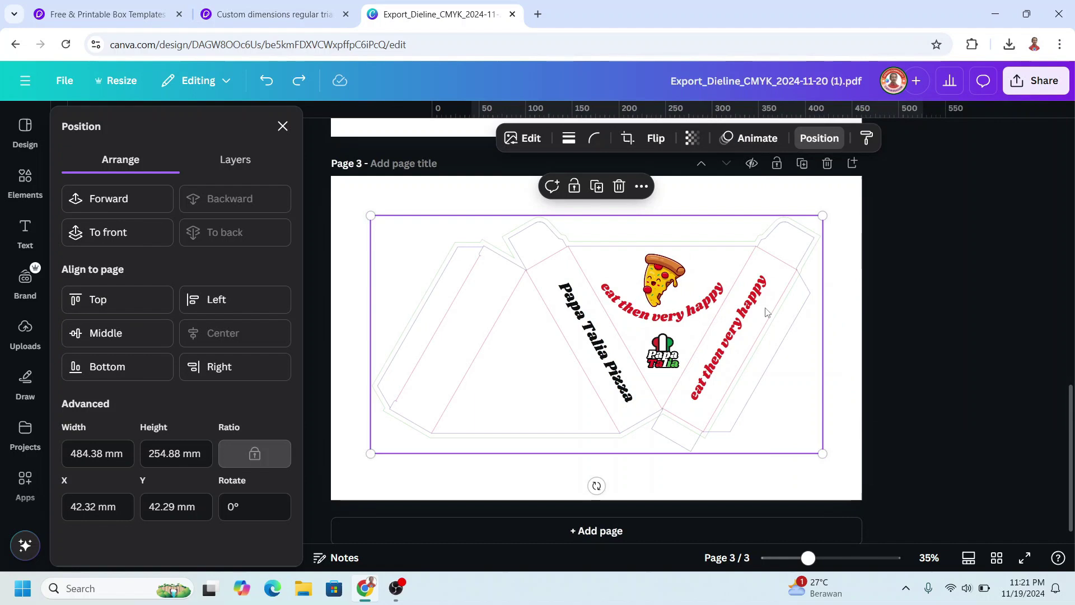
click(265, 163)
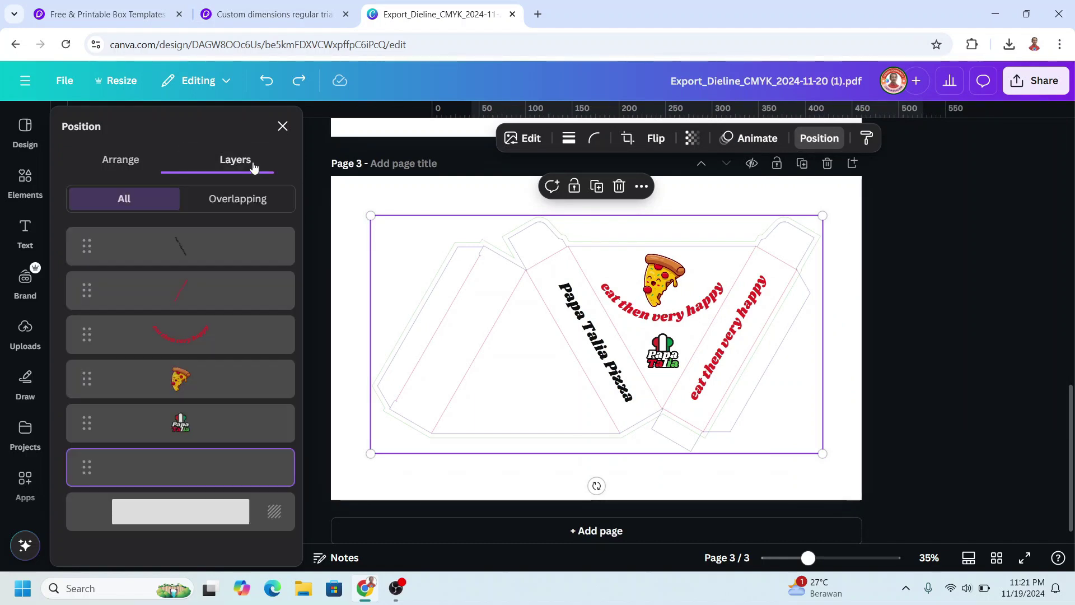
click(195, 263)
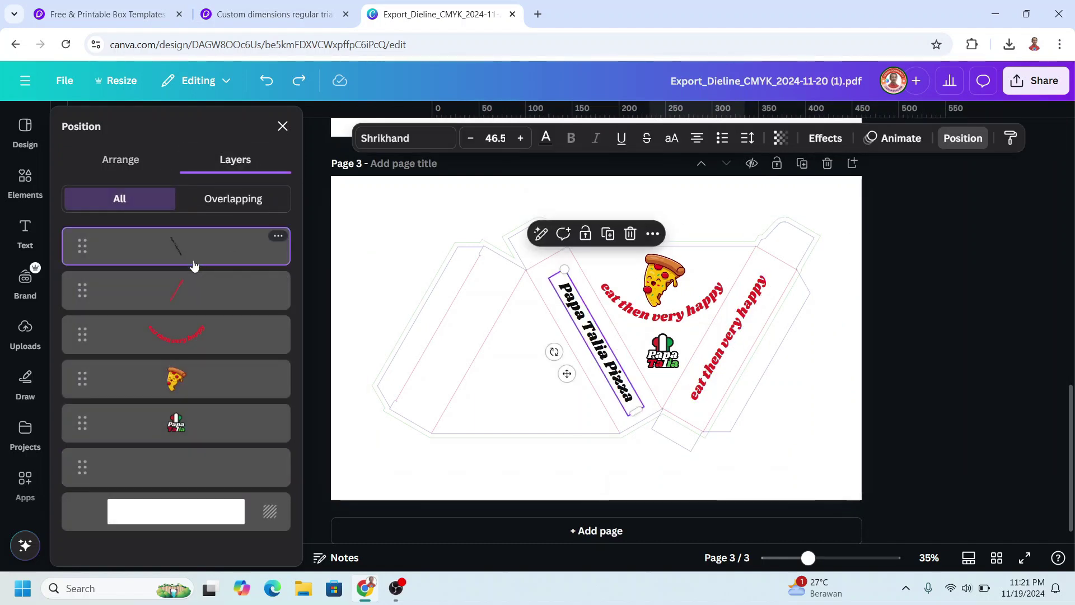
shift+click(200, 423)
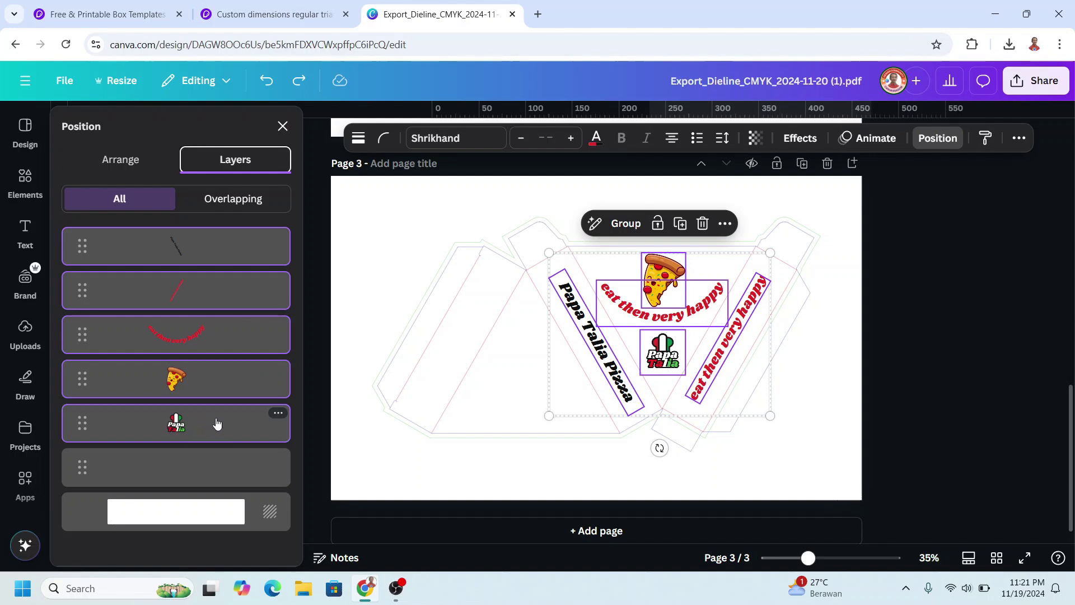
click(626, 223)
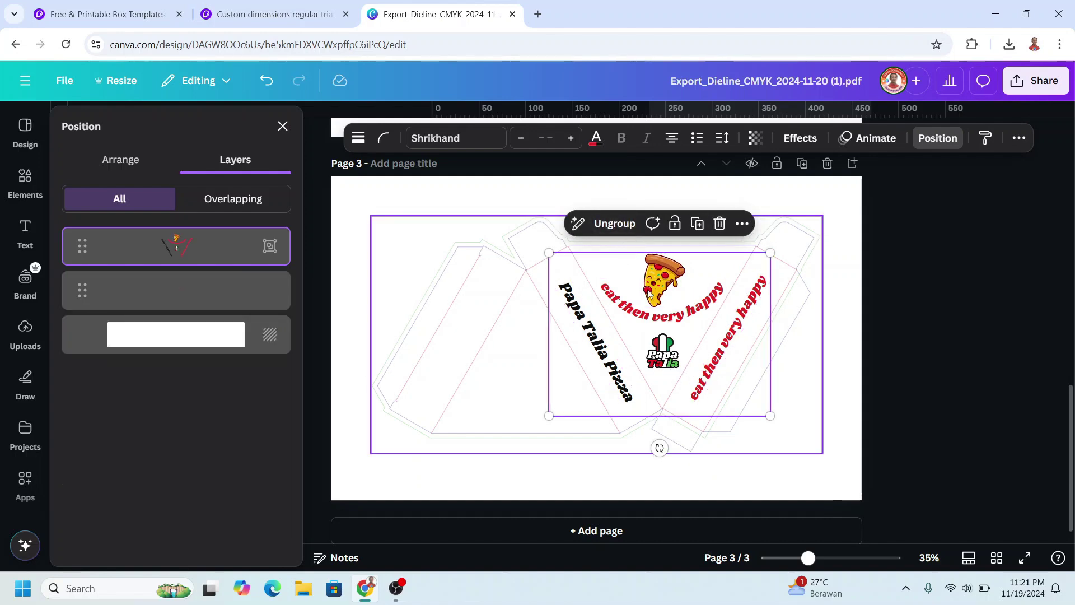
- Turn the group upside down, move it left, and add another Papa Talia logo
drag(659, 448, 659, 298)
drag(697, 338, 661, 310)
click(26, 330)
click(106, 297)
- Delete the dieline outline and download only page 3 as a PNG
click(798, 244)
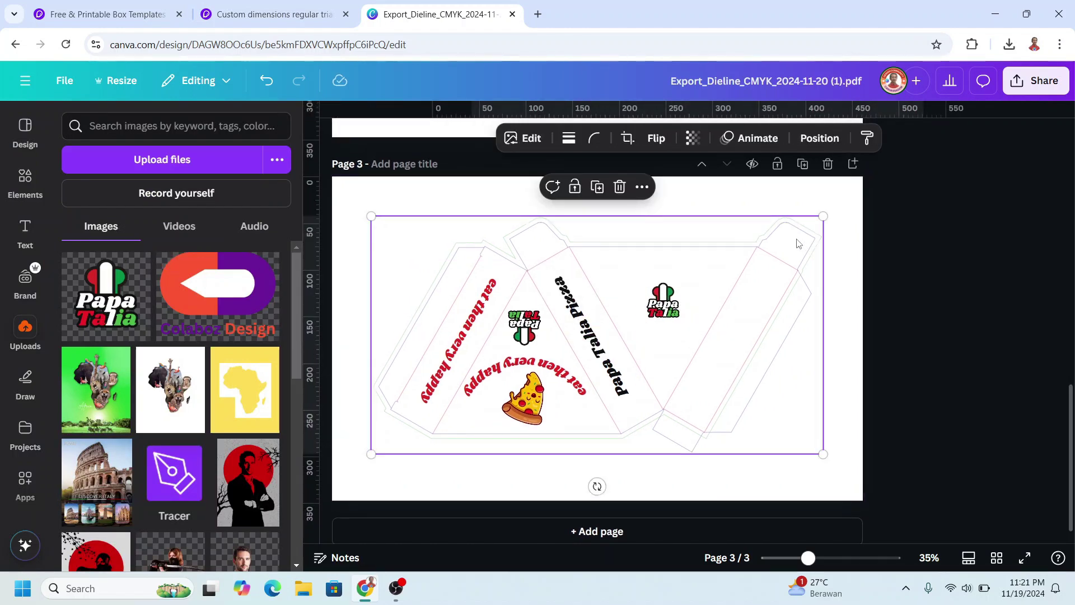
click(619, 190)
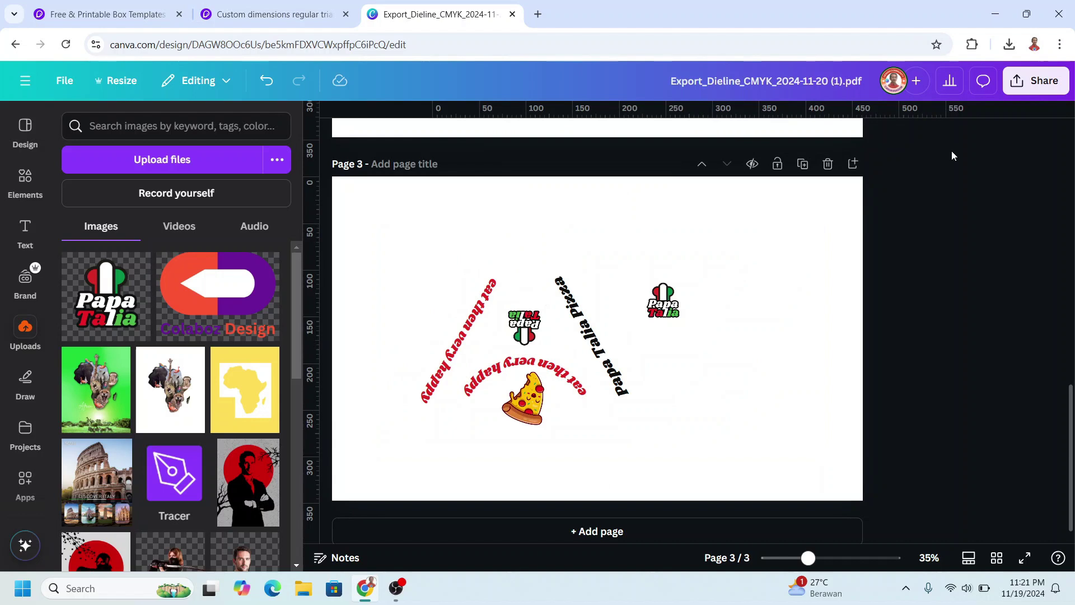
click(1036, 82)
click(822, 365)
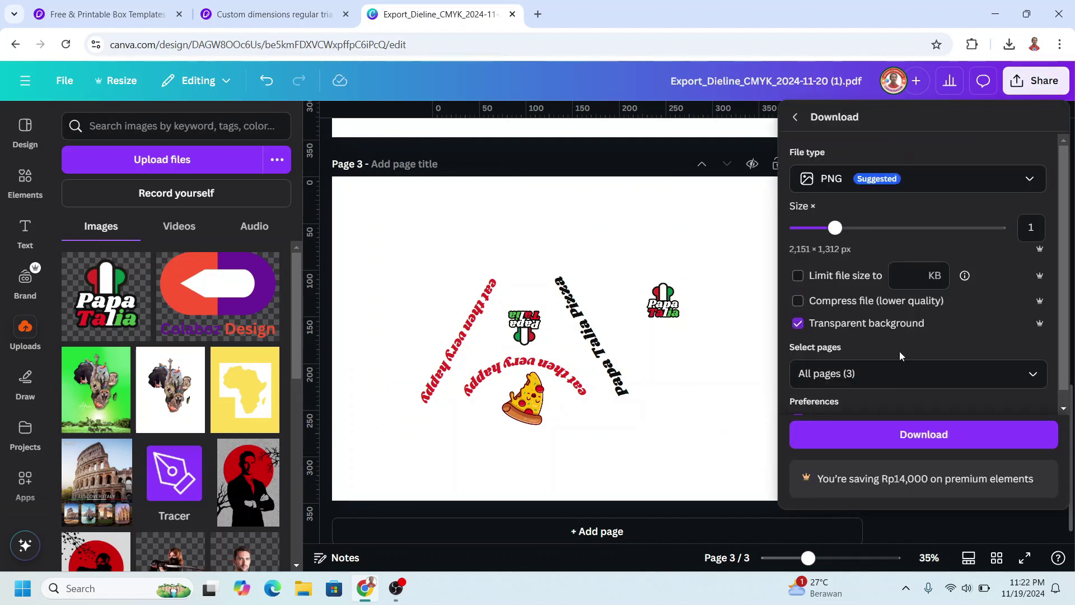
click(1023, 379)
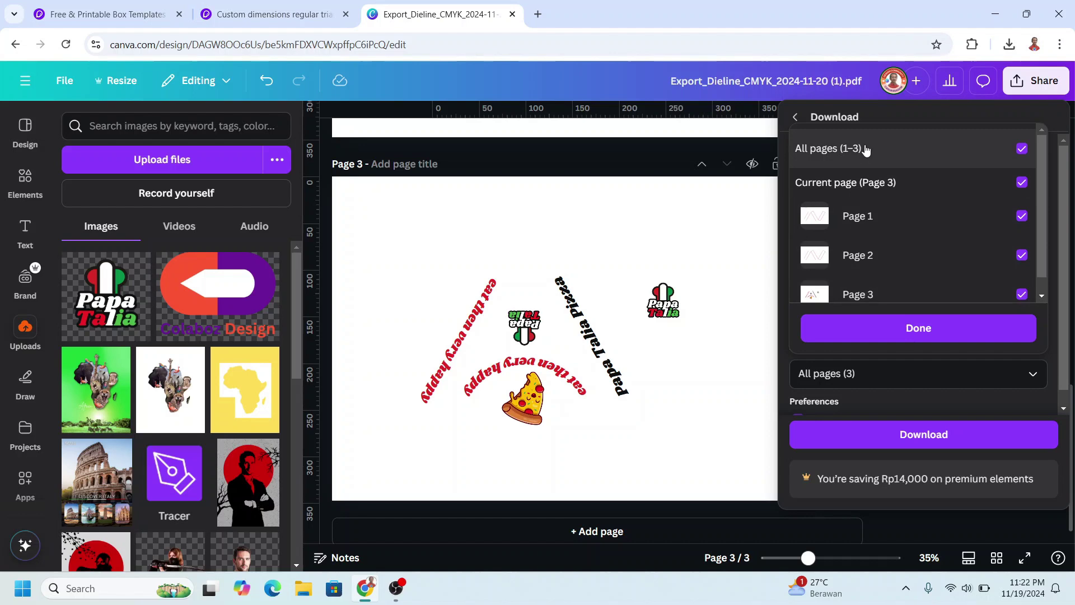
click(828, 149)
click(882, 182)
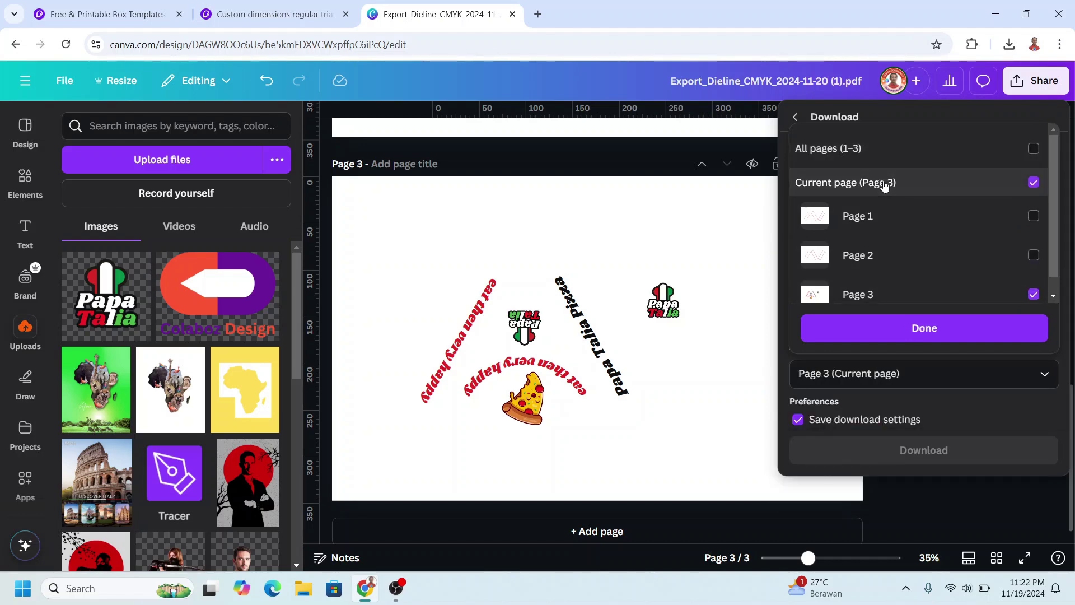
click(934, 335)
click(941, 439)
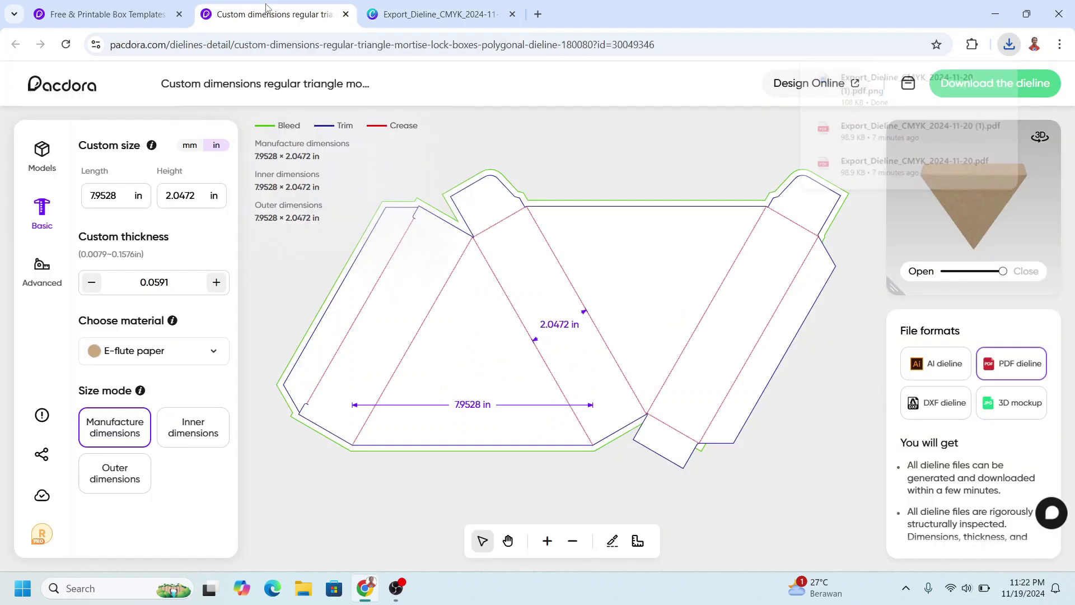
- Return to the Pacdora triangle box and open its online design editor for artwork
click(272, 14)
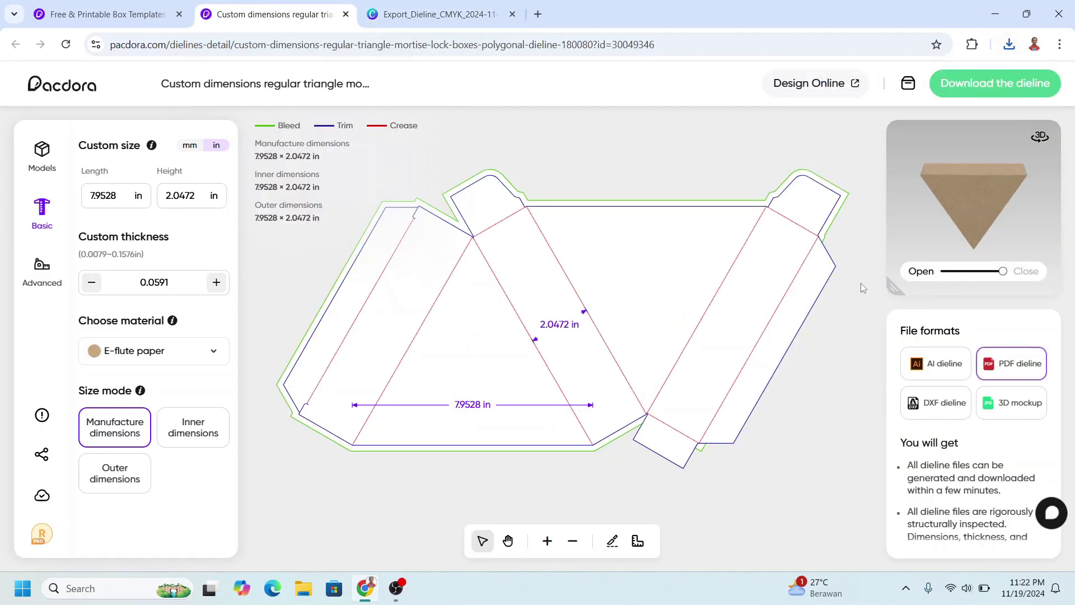
click(813, 85)
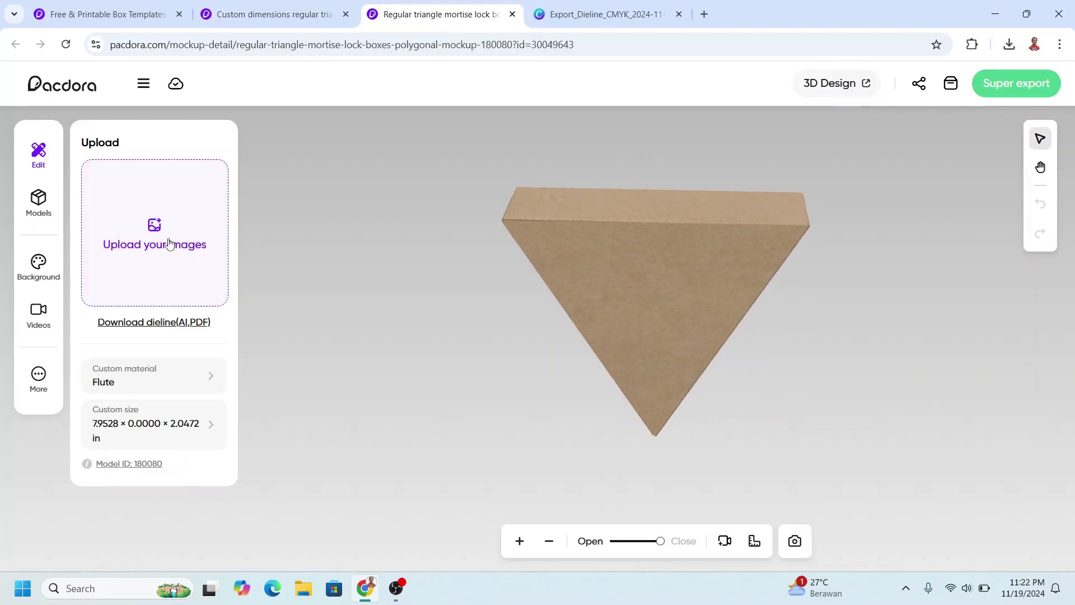
click(169, 244)
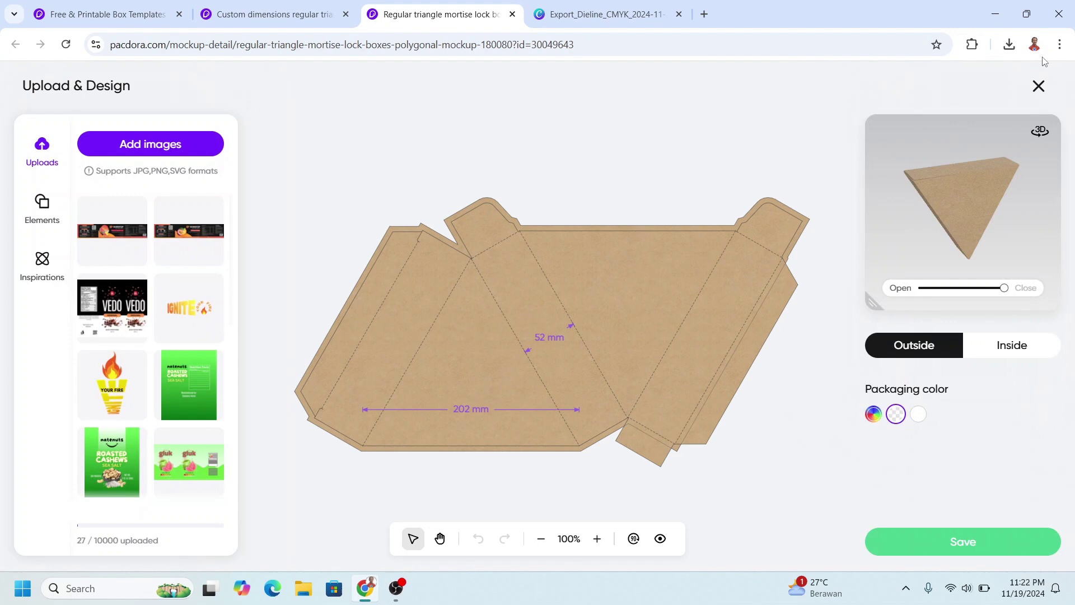
- Place the downloaded pizza PNG on the dieline and enlarge it to cover the box faces
click(1009, 45)
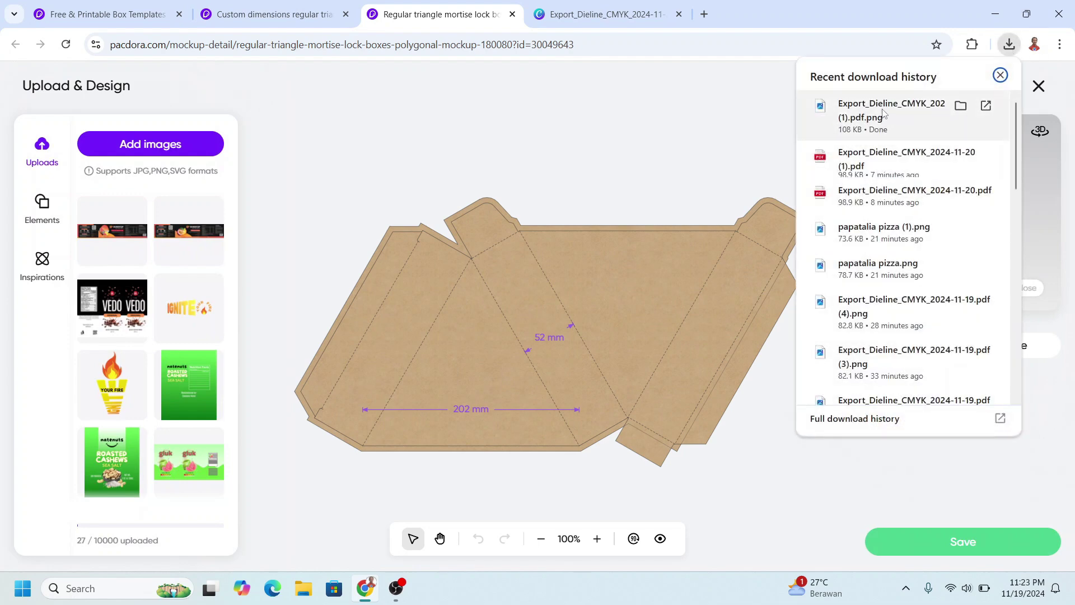
drag(761, 114, 485, 293)
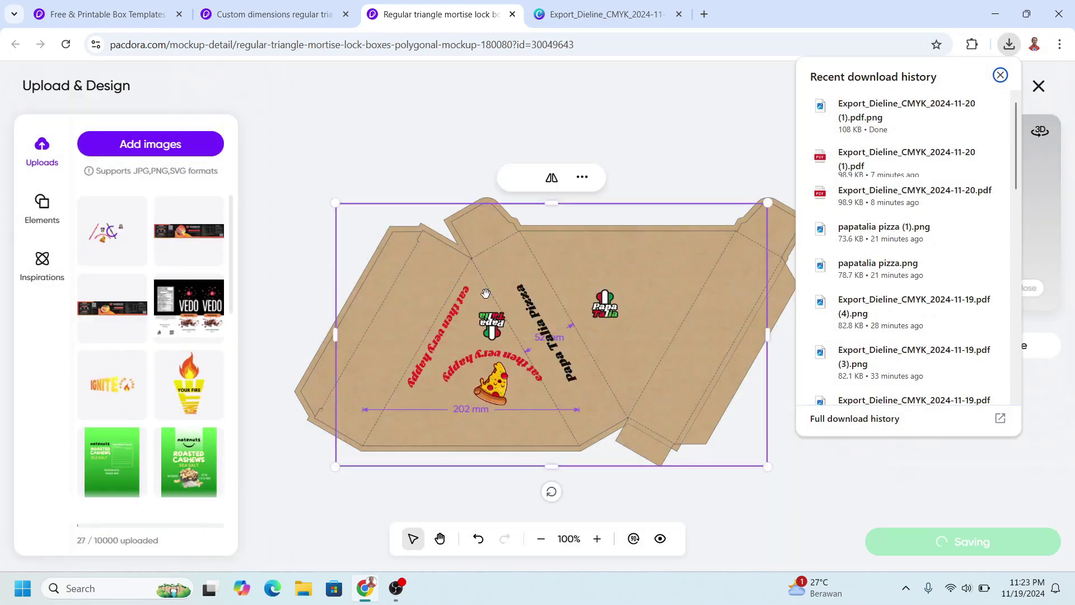
click(791, 469)
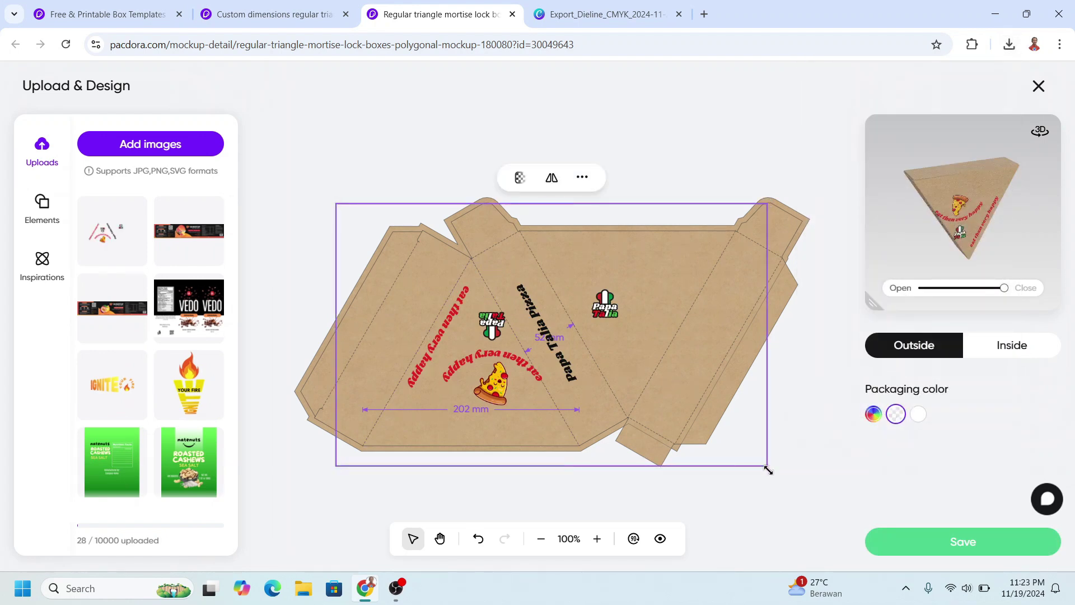
drag(767, 469, 863, 524)
drag(719, 445, 662, 412)
drag(800, 493, 877, 534)
drag(758, 441, 734, 441)
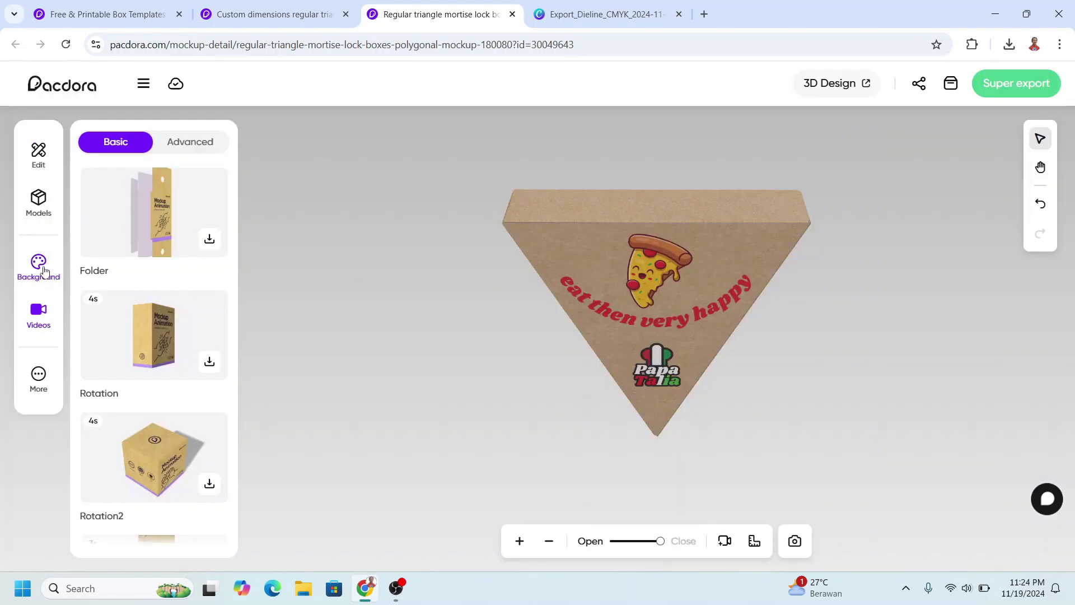
- Give the mockup a yellow gradient background
click(45, 271)
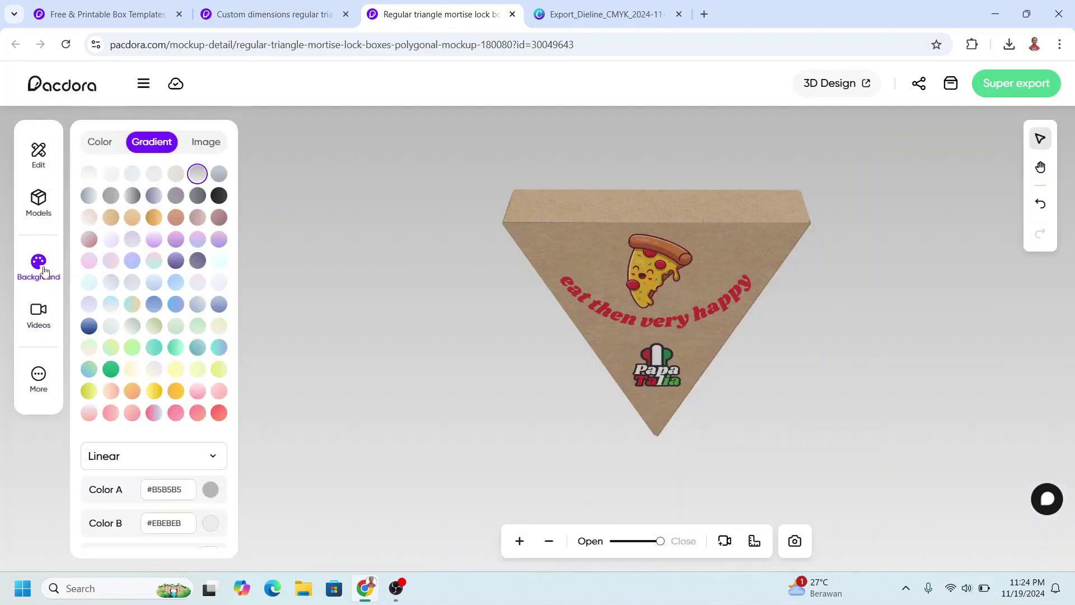
click(100, 143)
click(152, 142)
click(208, 147)
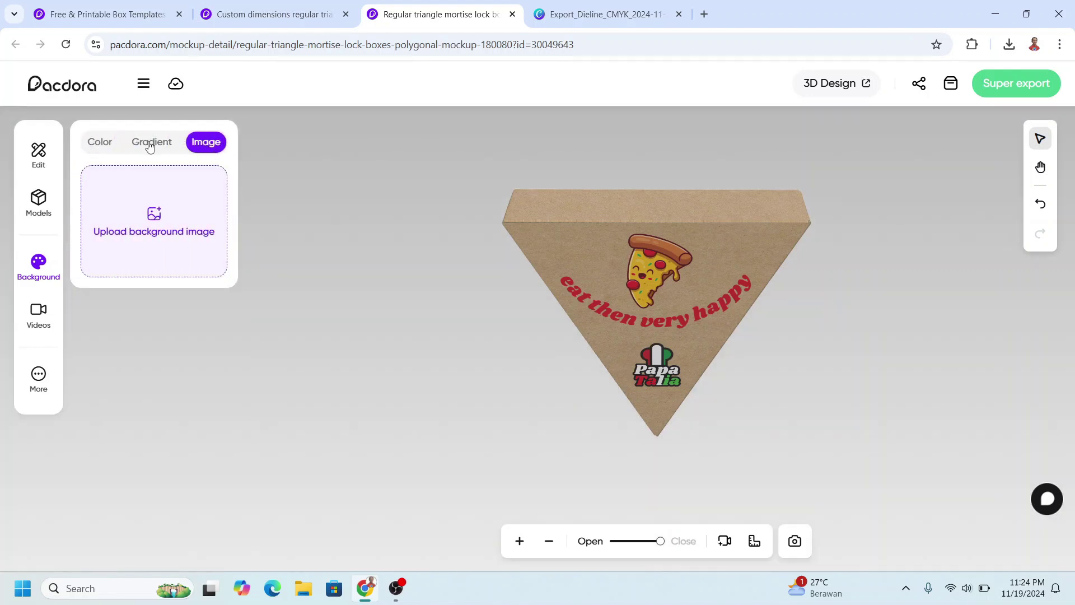
click(150, 143)
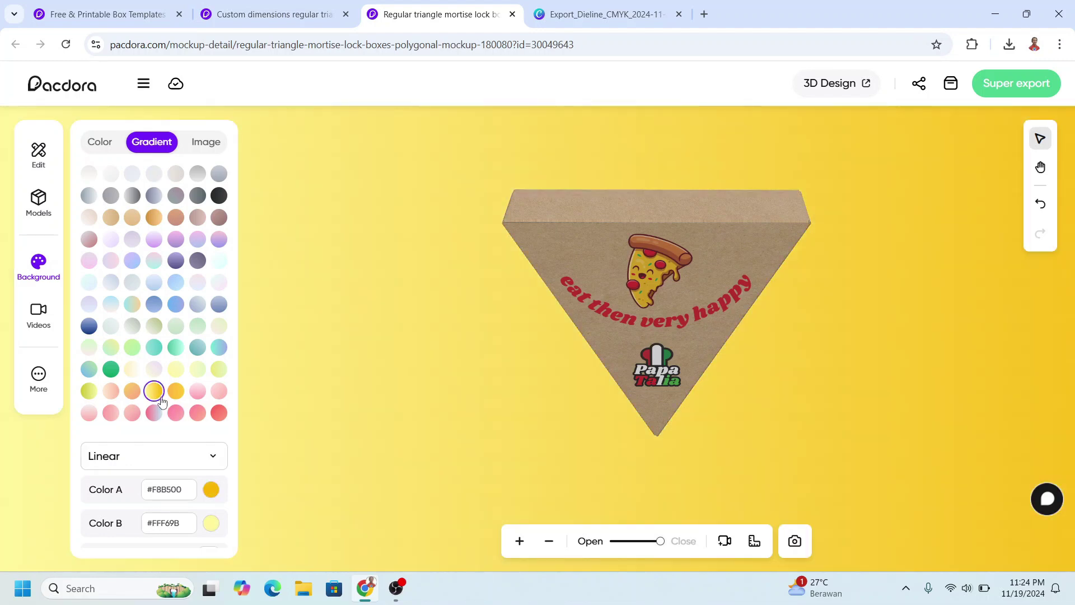
- Make the gradient radial and lighten Color A to pale cream #fff8e6
click(211, 456)
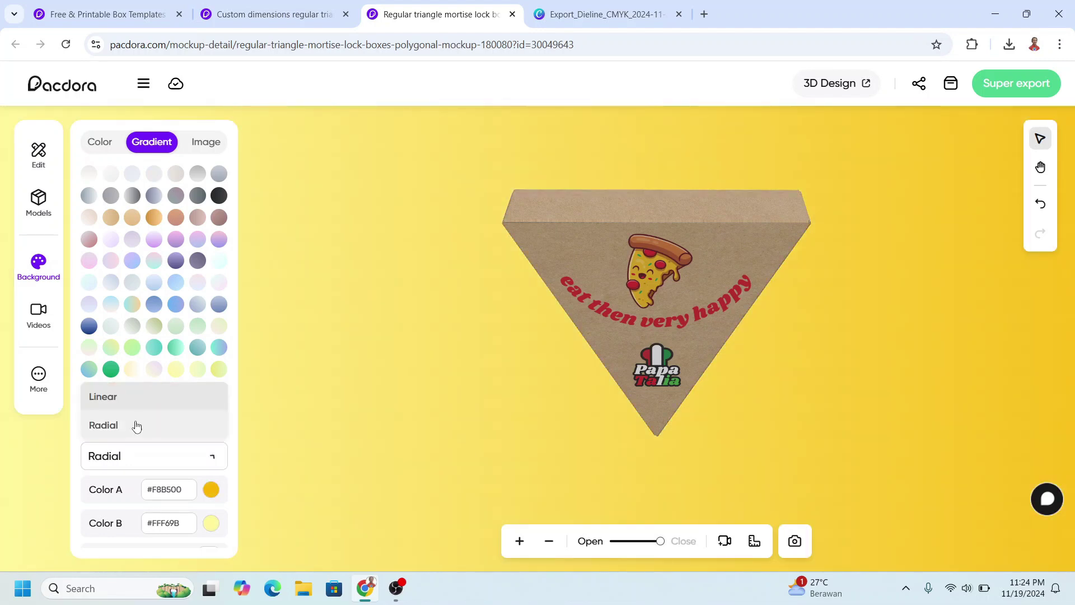
click(136, 426)
click(210, 491)
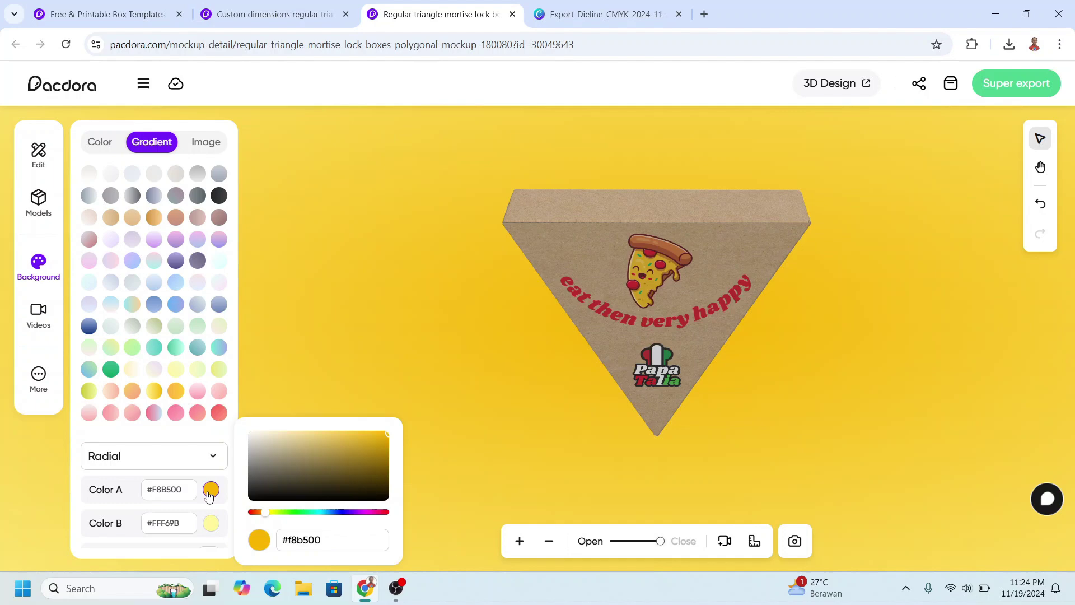
drag(254, 435, 275, 422)
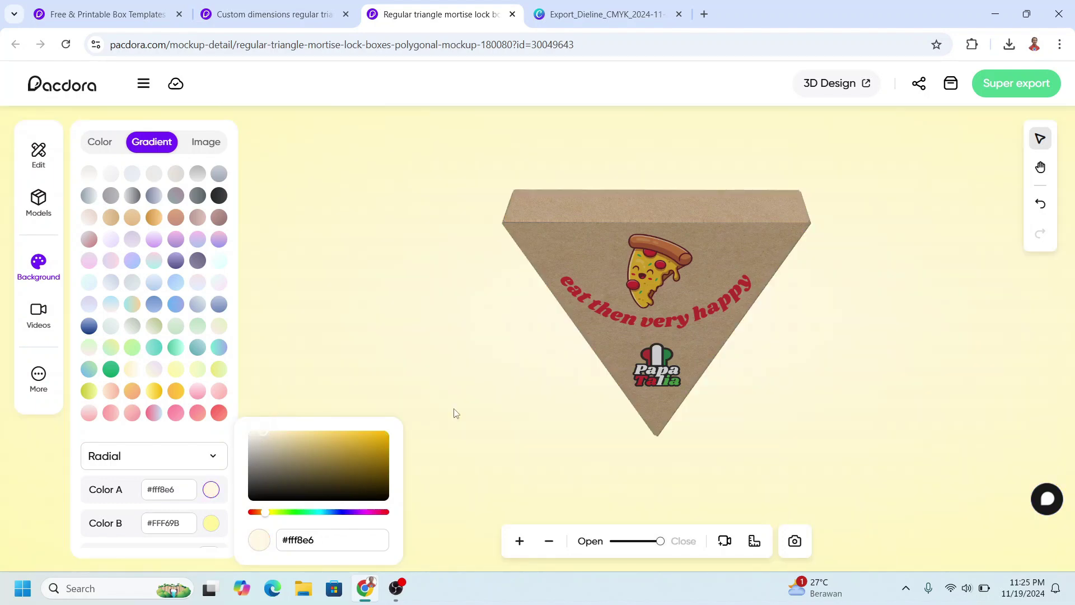
click(515, 389)
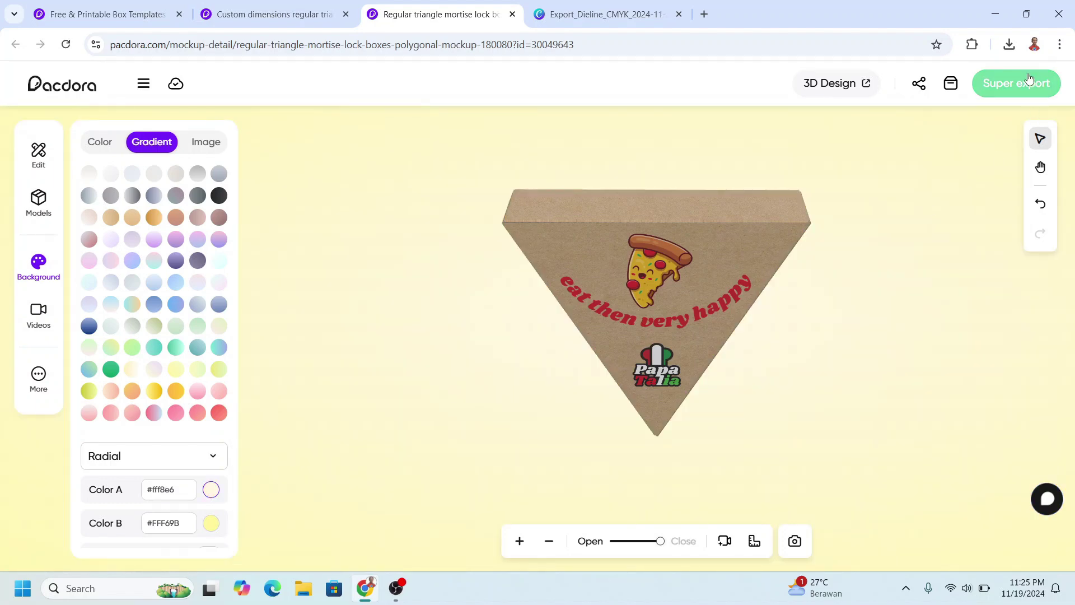
- Set up a Super export video using the first animation style in MP4 format
click(1009, 86)
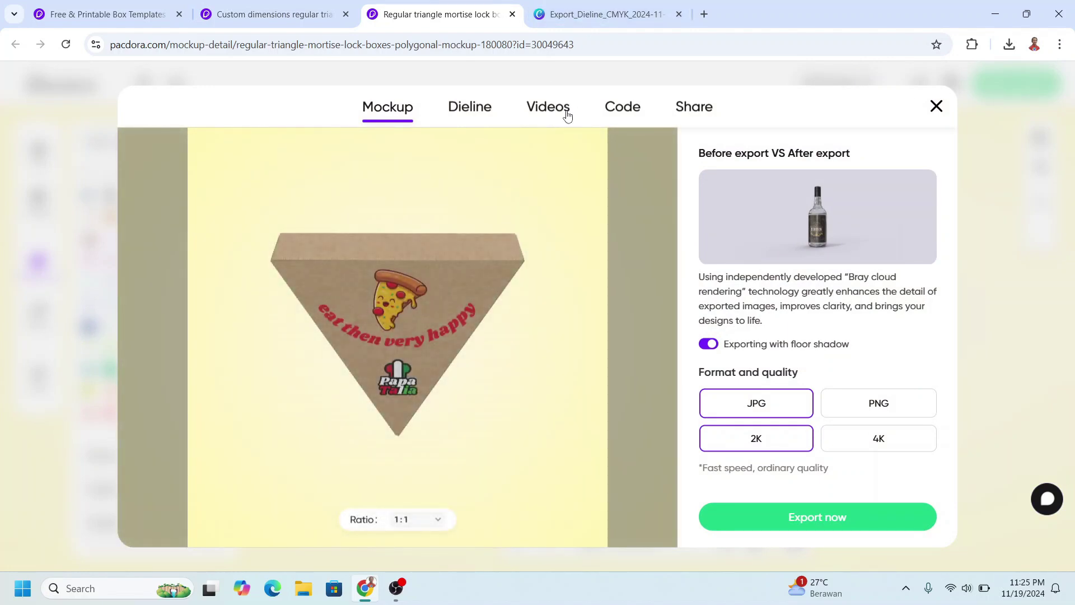
click(552, 112)
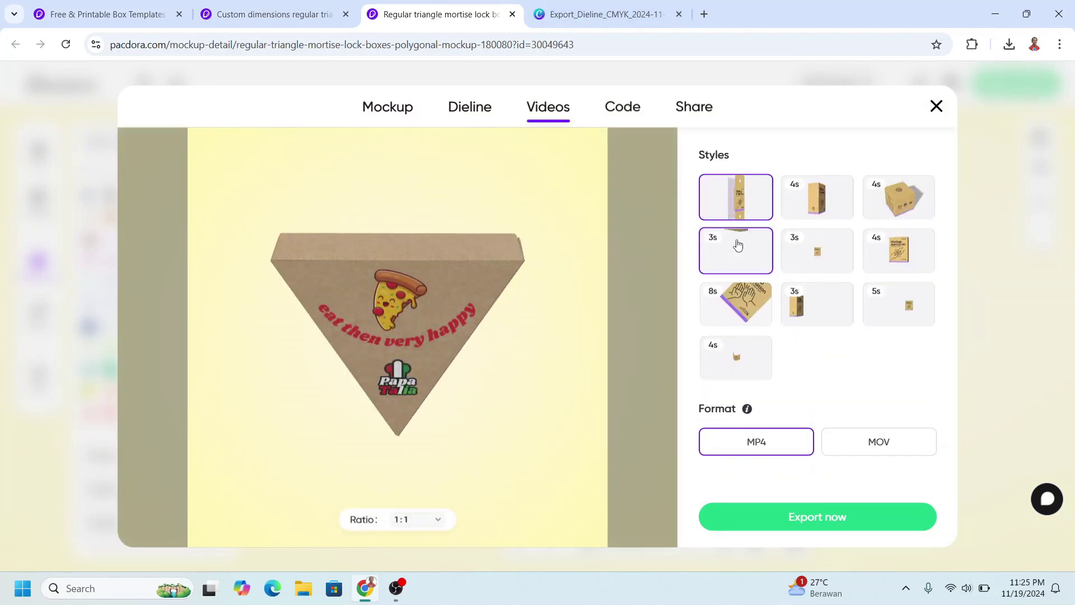
click(806, 306)
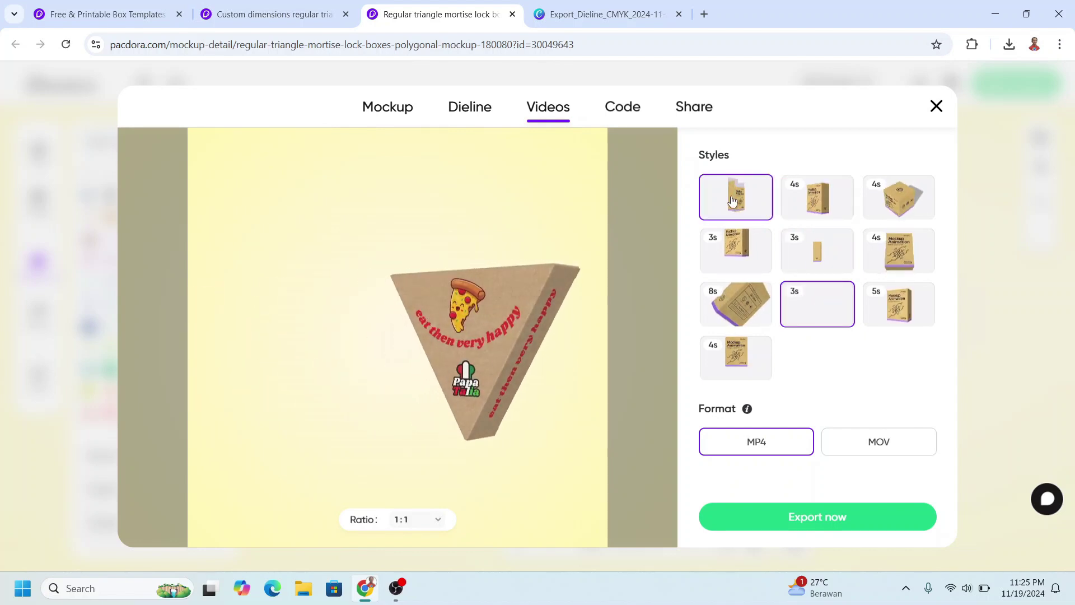
click(732, 201)
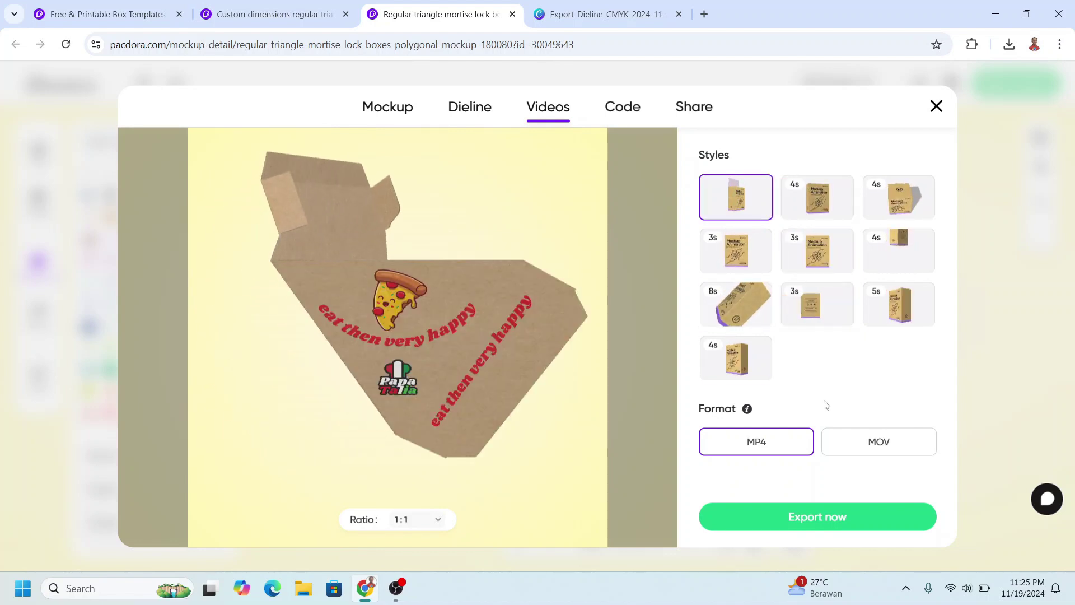
click(878, 443)
click(753, 451)
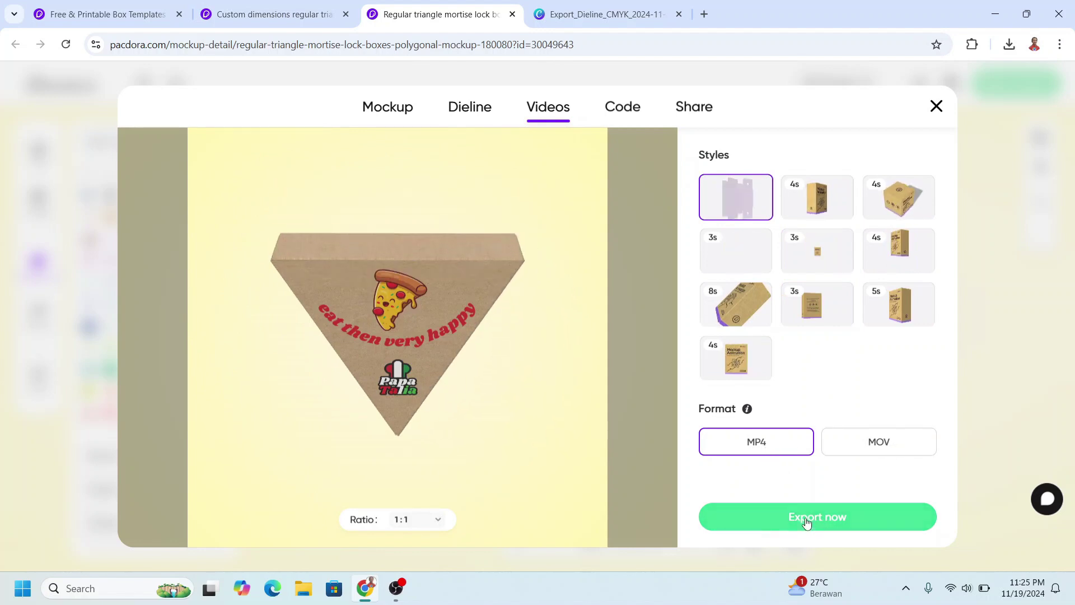
- Choose the 16:9 widescreen ratio for the video export, after trying 4:3 and 9:16
click(438, 520)
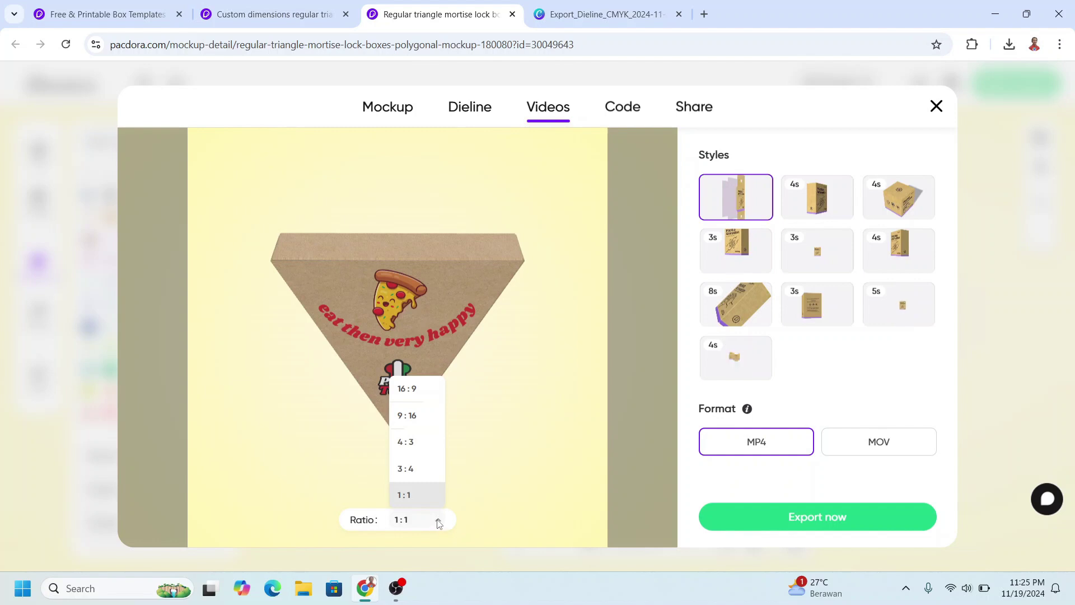
click(419, 443)
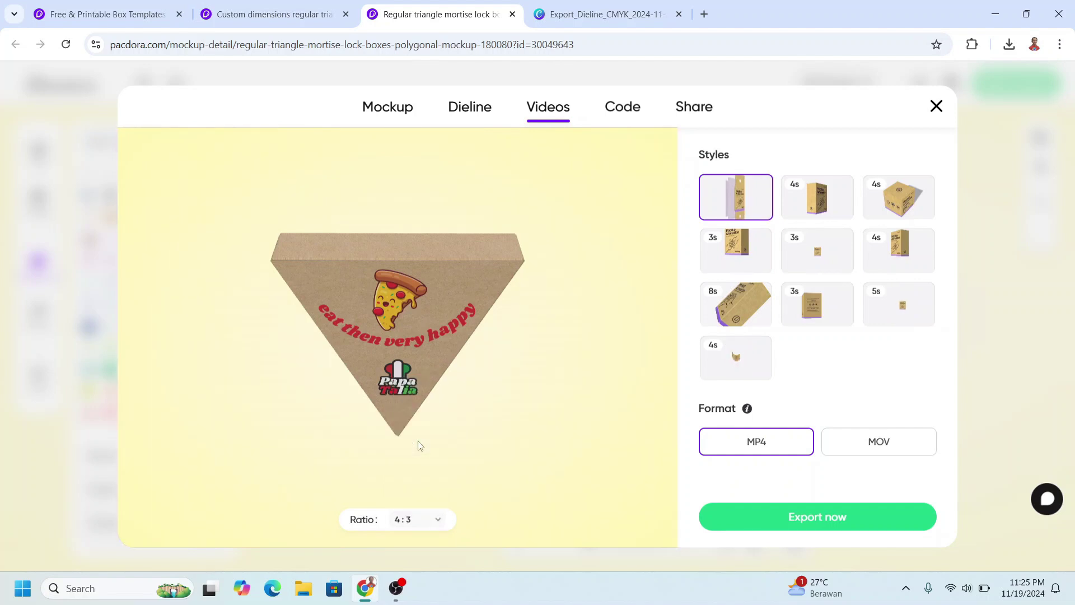
click(432, 521)
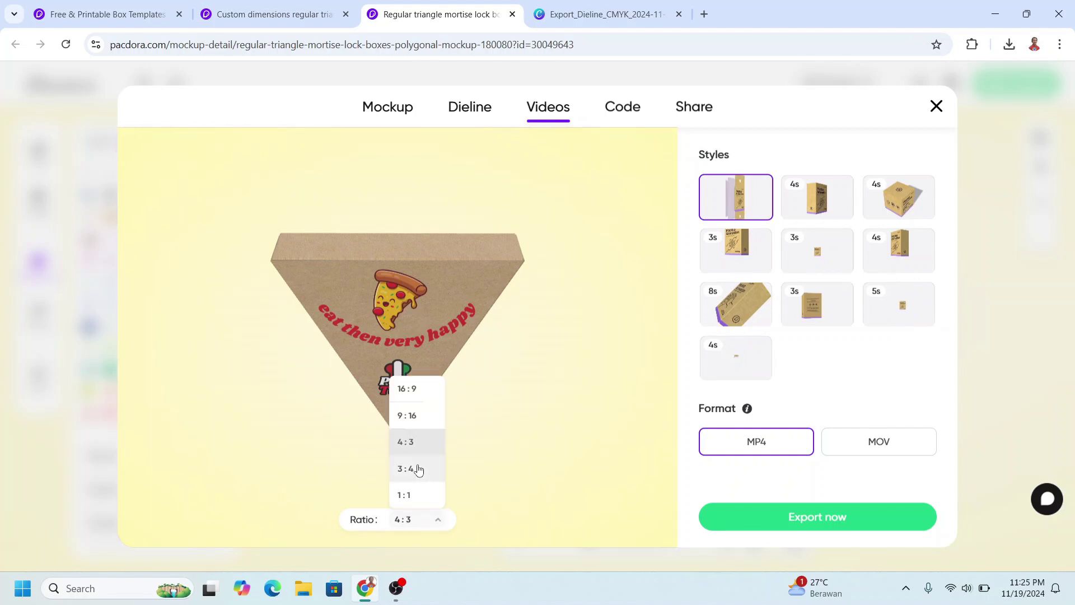
click(417, 412)
click(437, 518)
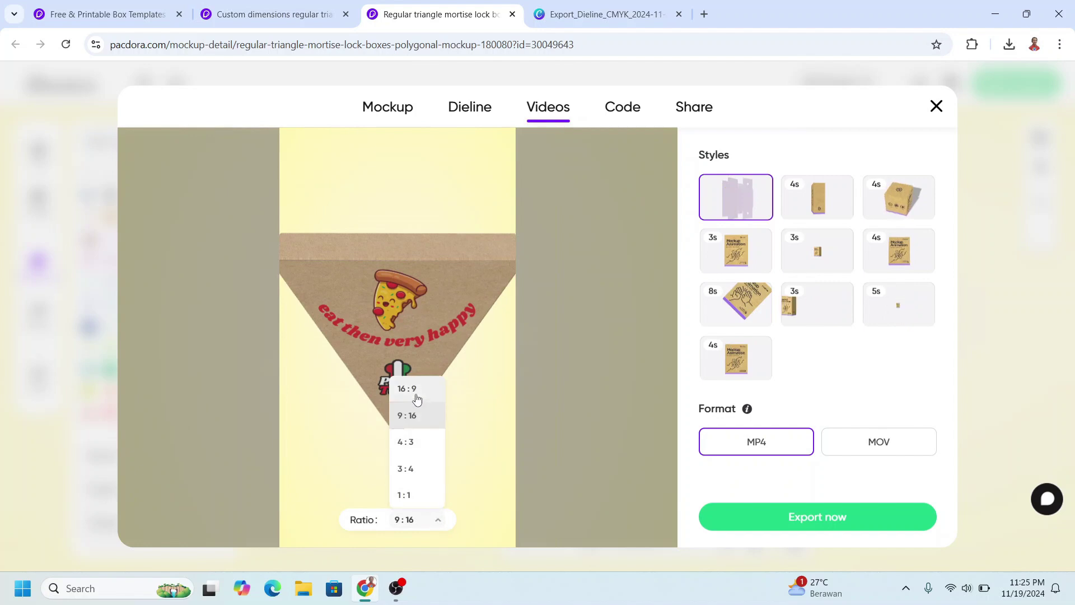
click(416, 395)
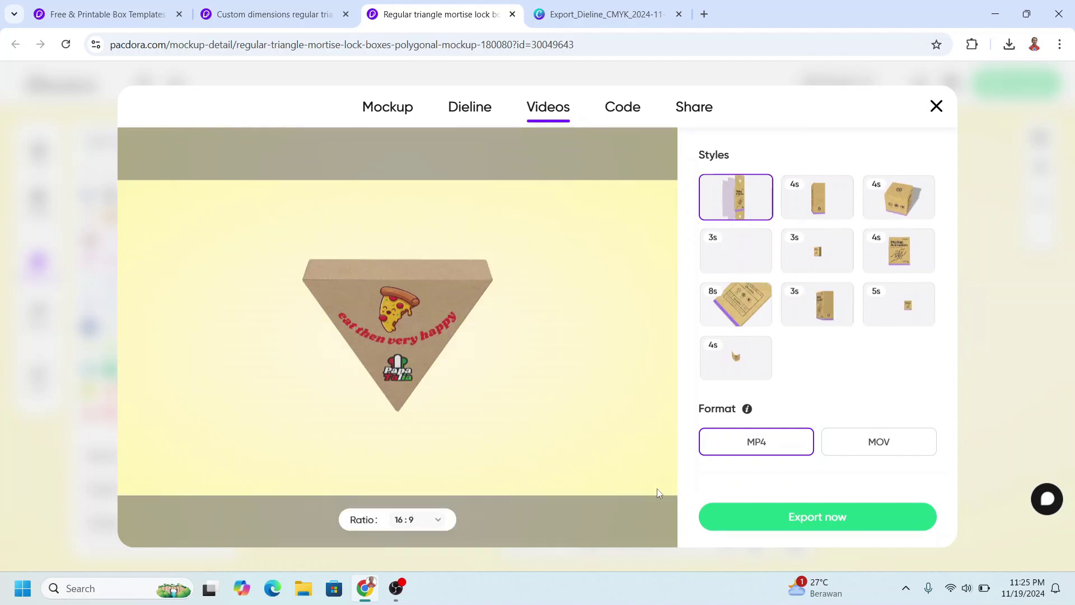